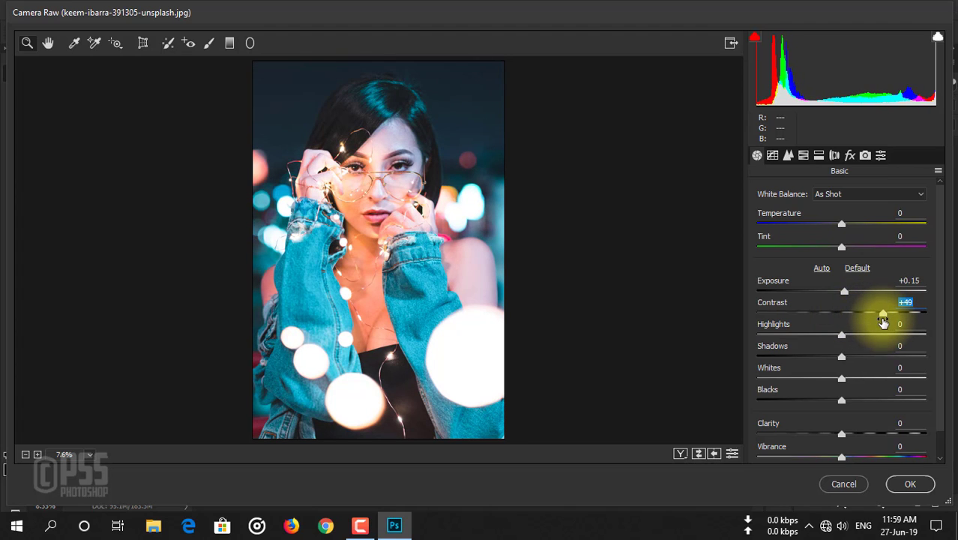
Set Contrast to +31, Highlights to +20, Shadows to -28, Whites to -14, Blacks to -28, Clarity to +8 and Vibrance to +6
{"action": "left_click_drag", "start_coordinate": [881, 318], "coordinate": [818, 403]}
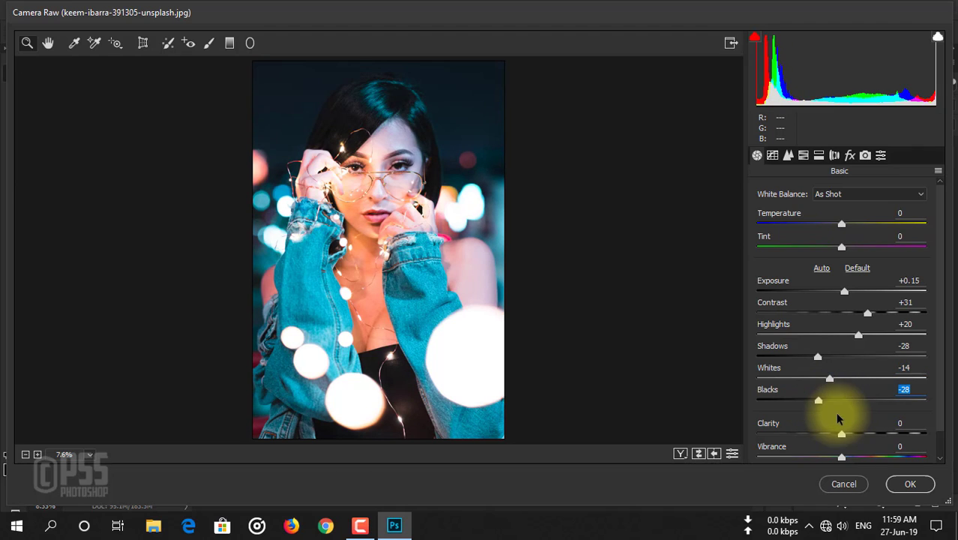
{"action": "scroll", "coordinate": [838, 417], "scroll_direction": "down", "scroll_amount": 1}
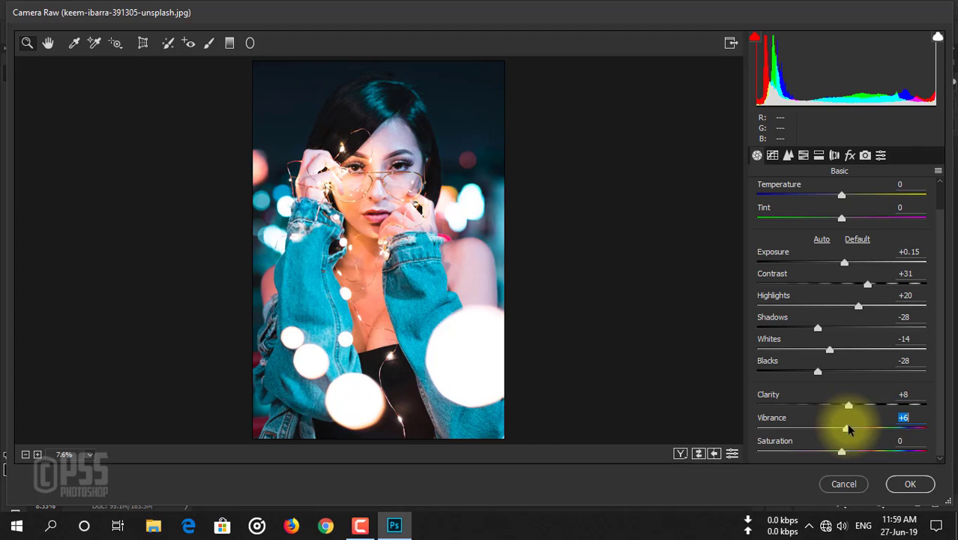
Set the sharpening amount to 6 and the luminance noise reduction to 6
{"action": "left_click", "coordinate": [789, 155]}
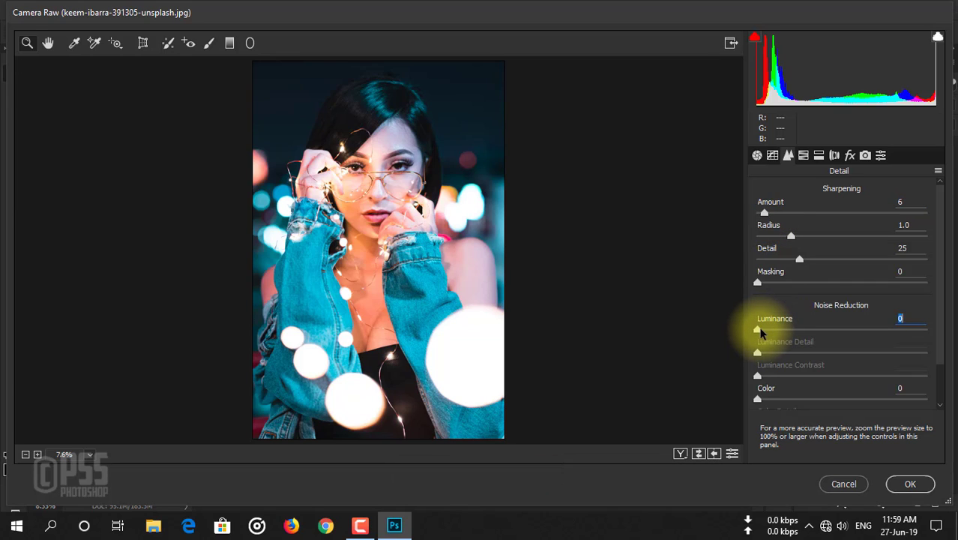
{"action": "left_click_drag", "start_coordinate": [759, 328], "coordinate": [763, 330]}
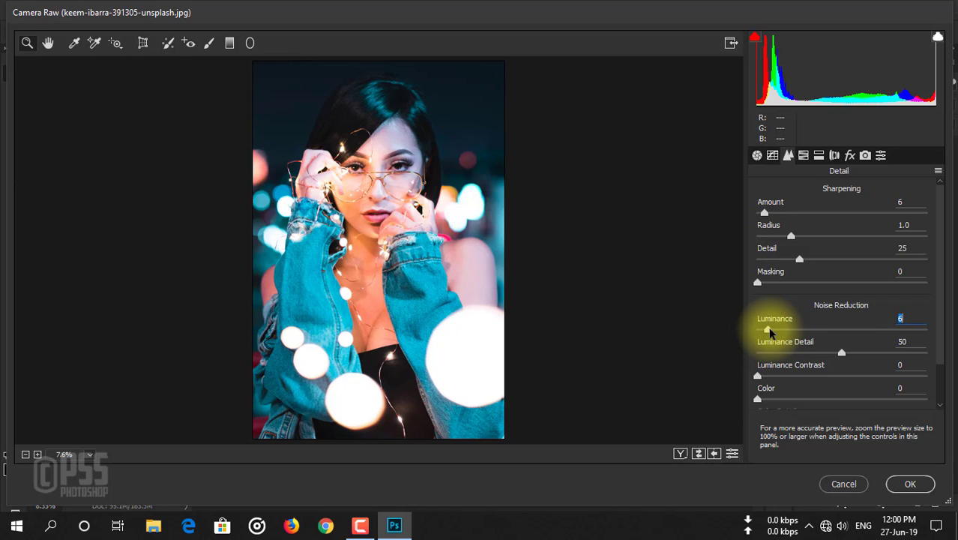
Shift the hue of the Blues to +11 and lower their saturation to -23
{"action": "left_click", "coordinate": [803, 155]}
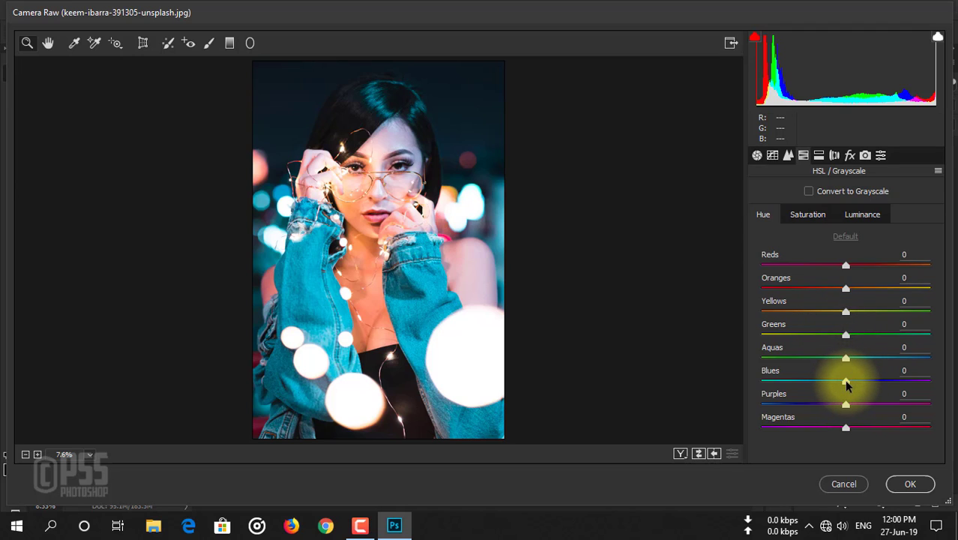
{"action": "left_click_drag", "start_coordinate": [848, 383], "coordinate": [861, 383]}
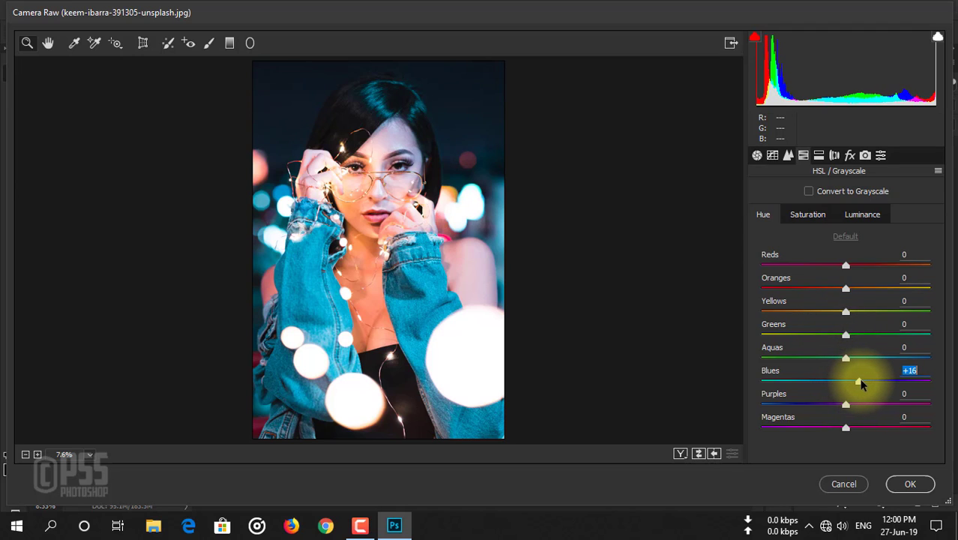
{"action": "left_click", "coordinate": [811, 215]}
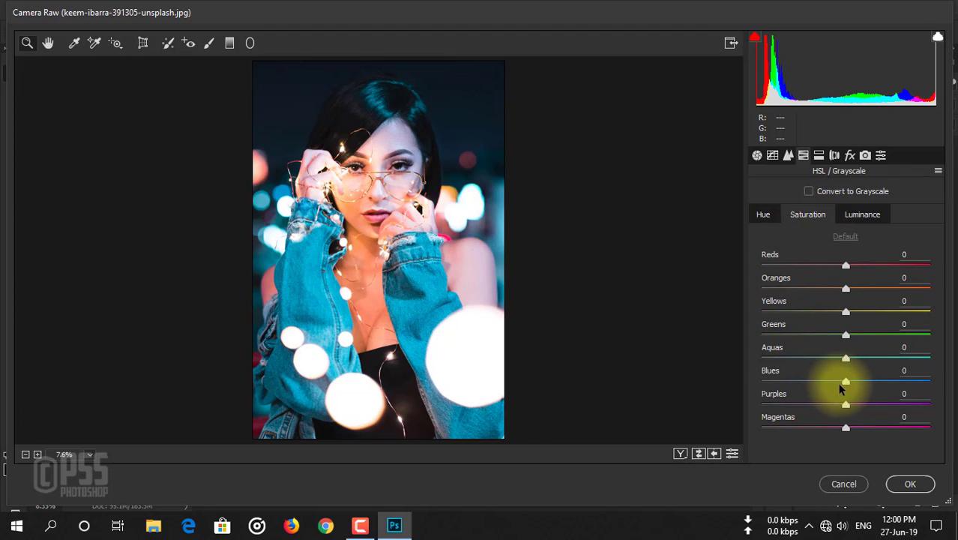
{"action": "left_click_drag", "start_coordinate": [847, 383], "coordinate": [826, 387]}
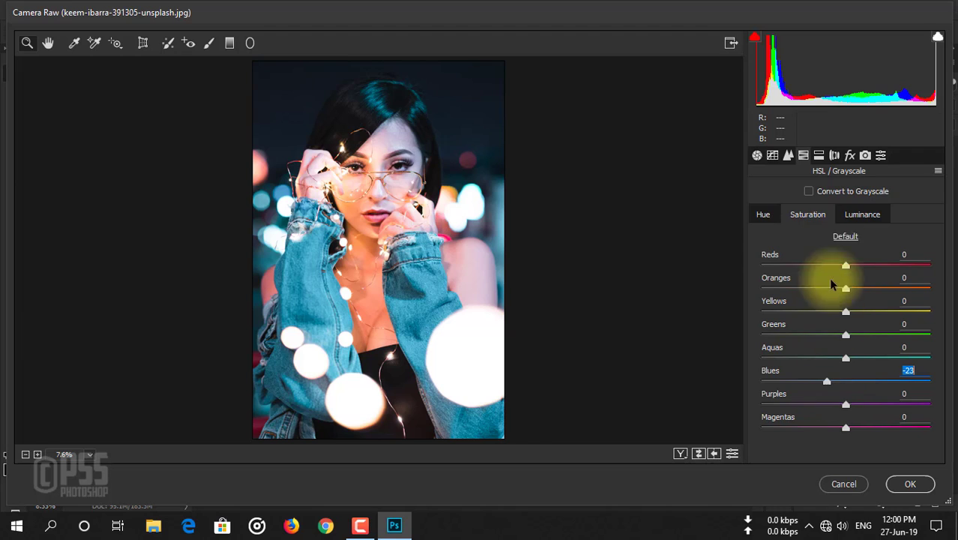
Set the luminance of the Blues to -3 and darken the Aquas to about -26
{"action": "left_click", "coordinate": [853, 215]}
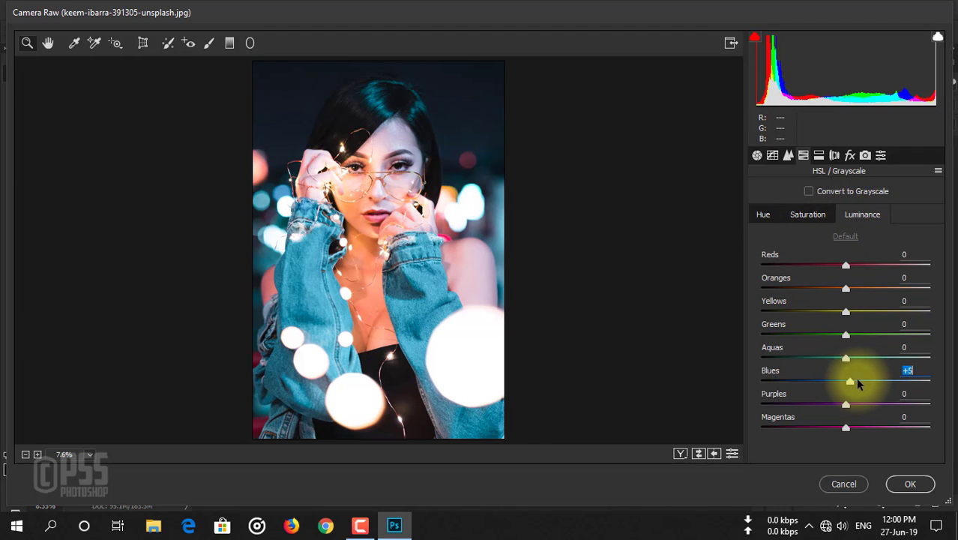
{"action": "mouse_move", "coordinate": [858, 383]}
{"action": "left_mouse_down"}
{"action": "mouse_move", "coordinate": [878, 384]}
{"action": "mouse_move", "coordinate": [849, 387]}
{"action": "left_mouse_up"}
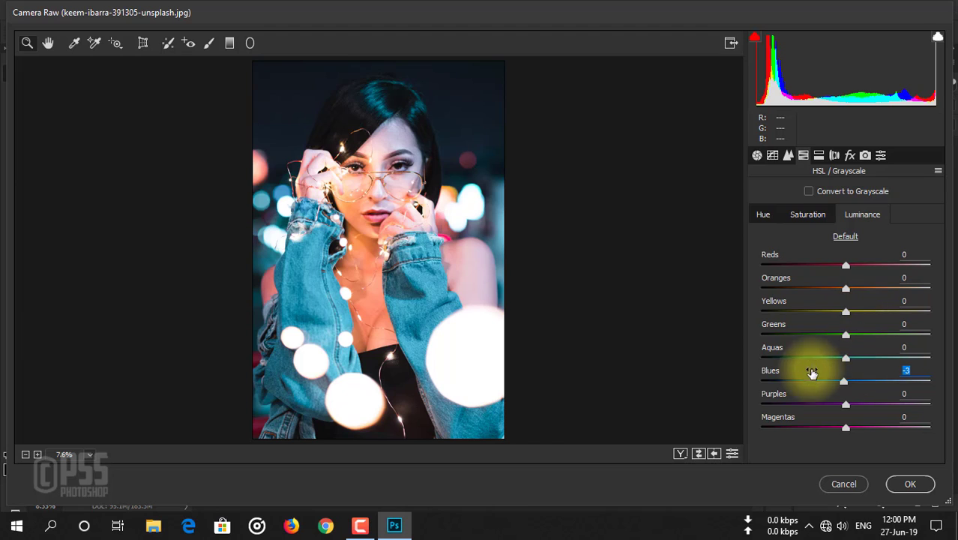
{"action": "left_click_drag", "start_coordinate": [845, 359], "coordinate": [804, 360]}
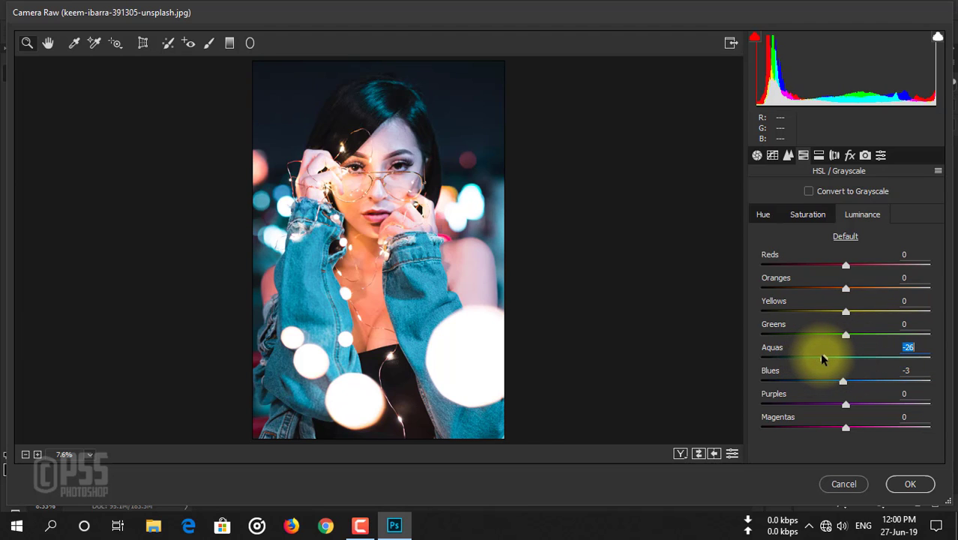
Adjust the saturation of the Aquas and set their hue to +24
{"action": "left_click", "coordinate": [808, 217]}
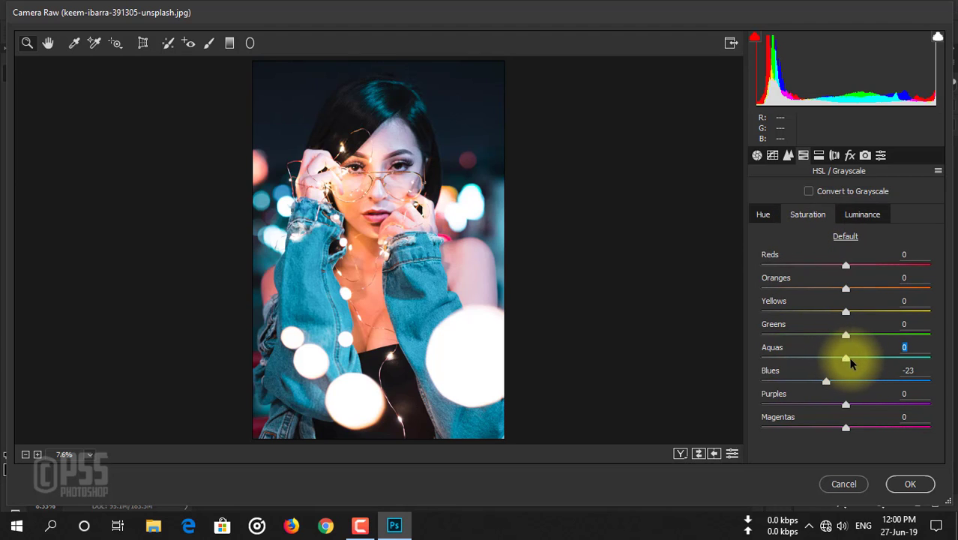
{"action": "left_click_drag", "start_coordinate": [845, 358], "coordinate": [876, 360]}
{"action": "left_click", "coordinate": [763, 215]}
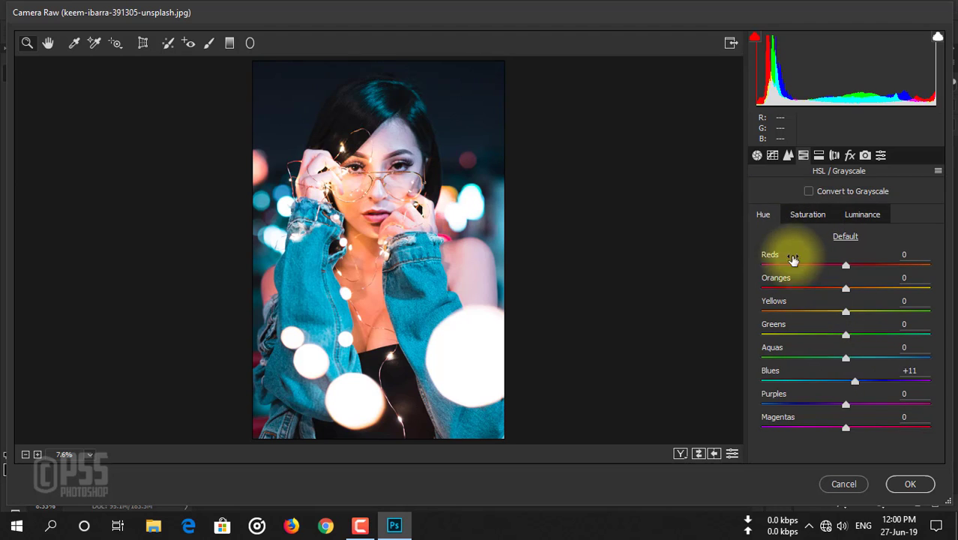
{"action": "left_click_drag", "start_coordinate": [846, 360], "coordinate": [869, 368]}
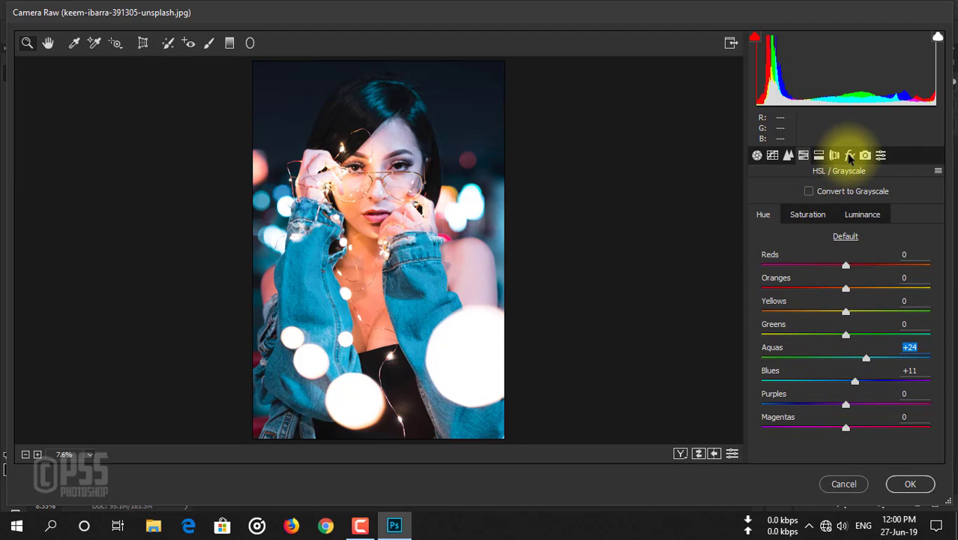
Add grain with an amount of 5 and apply the Camera Raw adjustments to the layer
{"action": "left_click", "coordinate": [850, 155]}
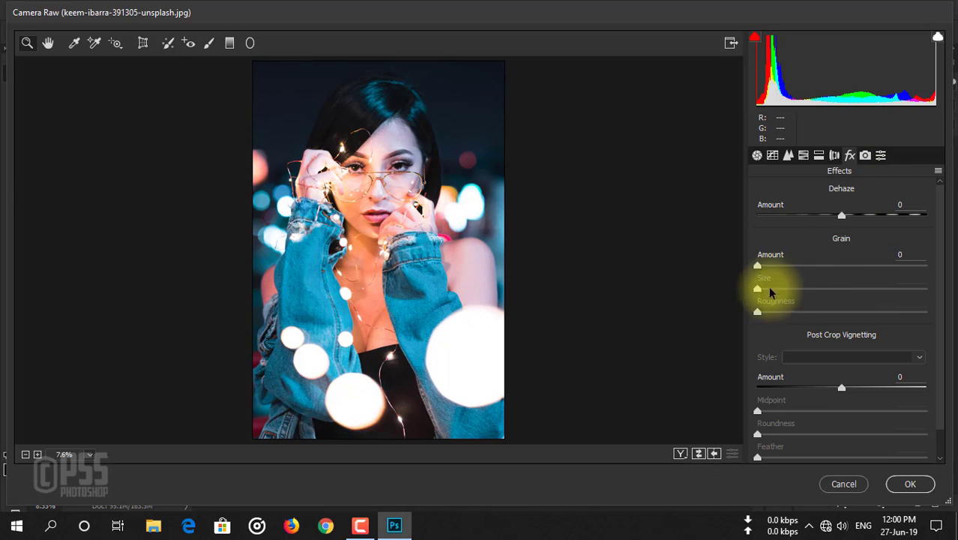
{"action": "left_click_drag", "start_coordinate": [758, 266], "coordinate": [766, 267]}
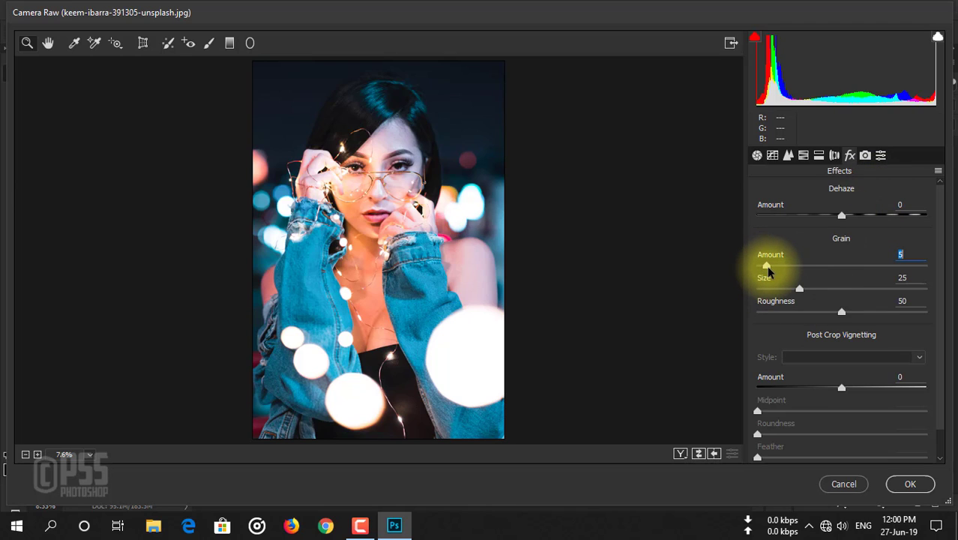
{"action": "left_click", "coordinate": [881, 154]}
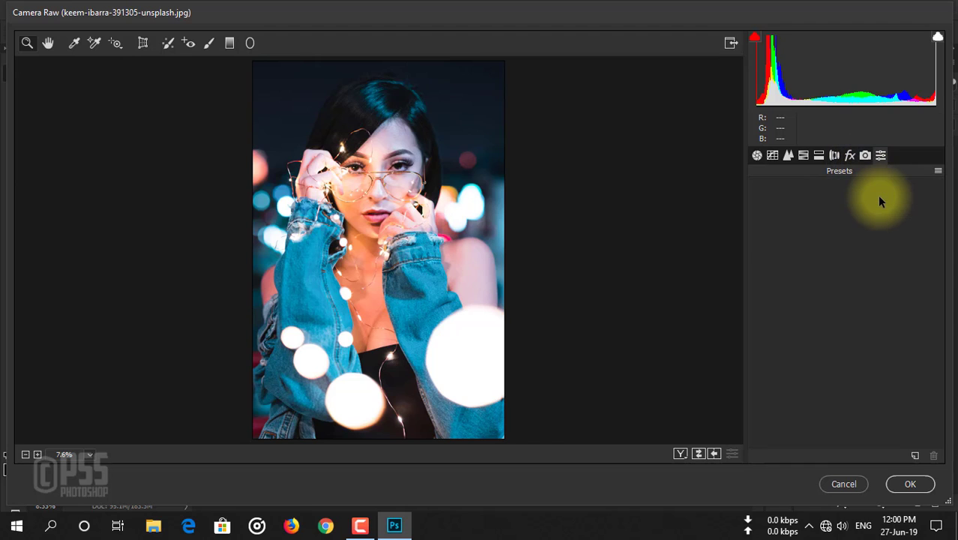
{"action": "left_click", "coordinate": [865, 154]}
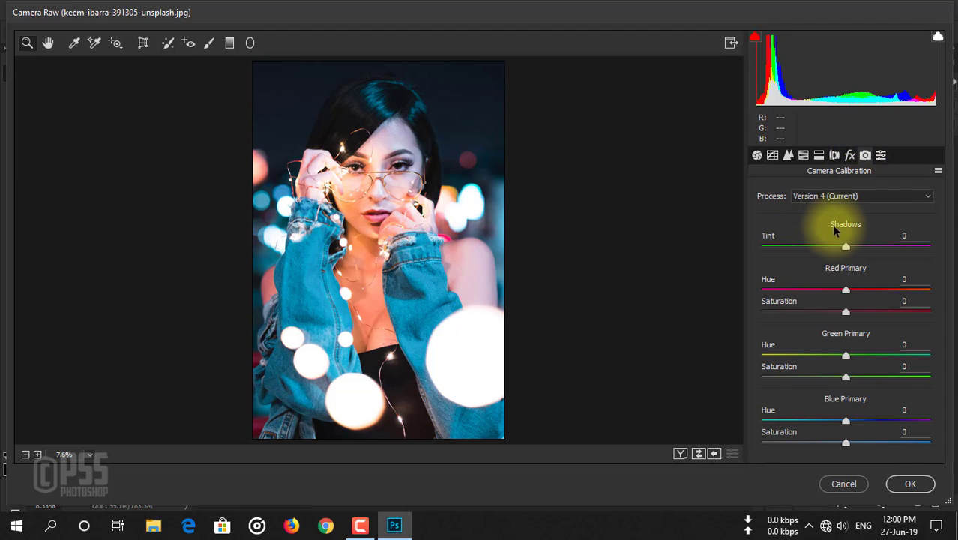
{"action": "left_click", "coordinate": [910, 484]}
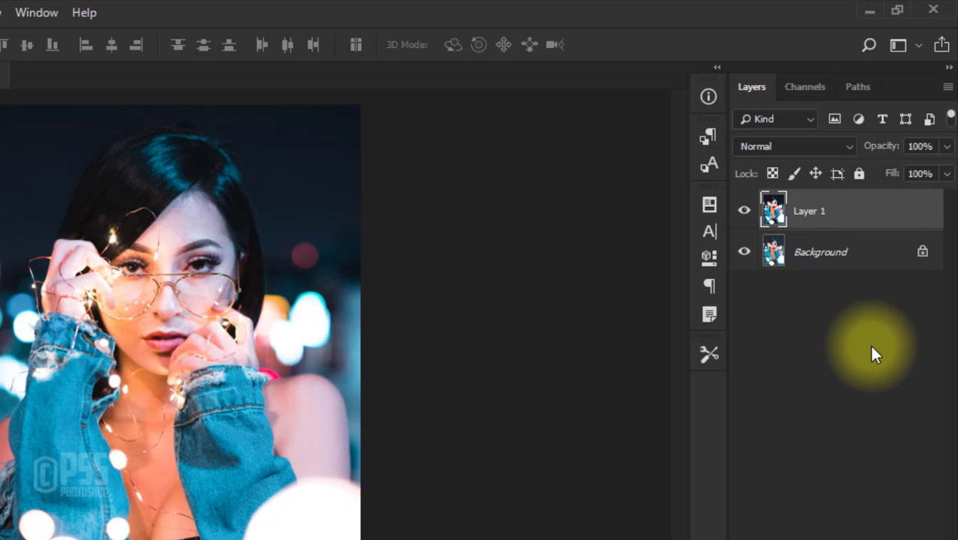
Duplicate Layer 1 and add a Curves adjustment layer above it with the RGB white point's output lowered to 69
{"action": "key", "text": "ctrl+j"}
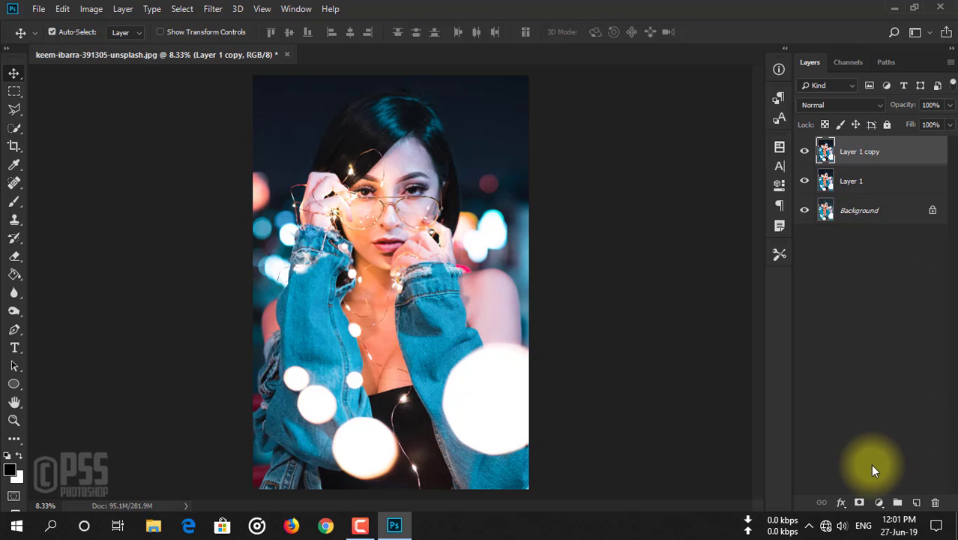
{"action": "left_click", "coordinate": [880, 503]}
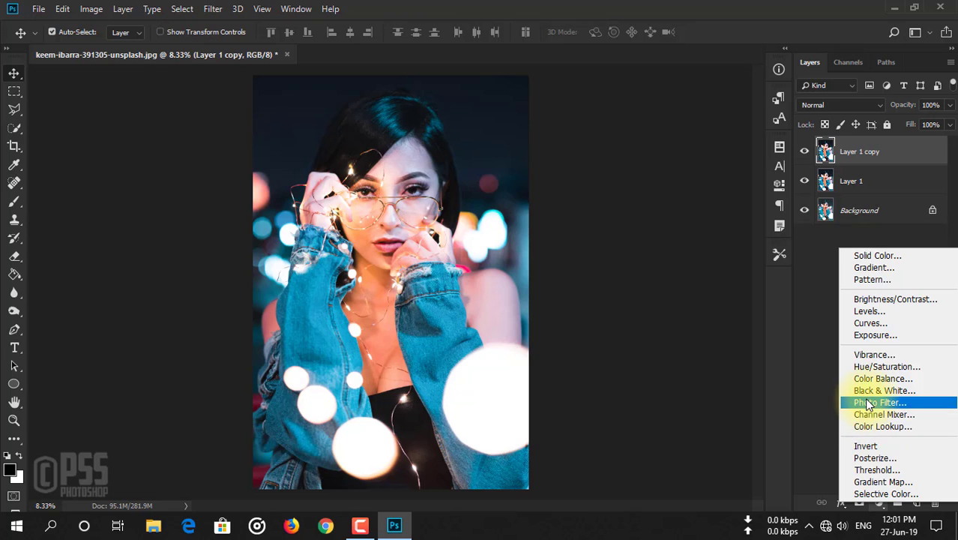
{"action": "left_click", "coordinate": [870, 325]}
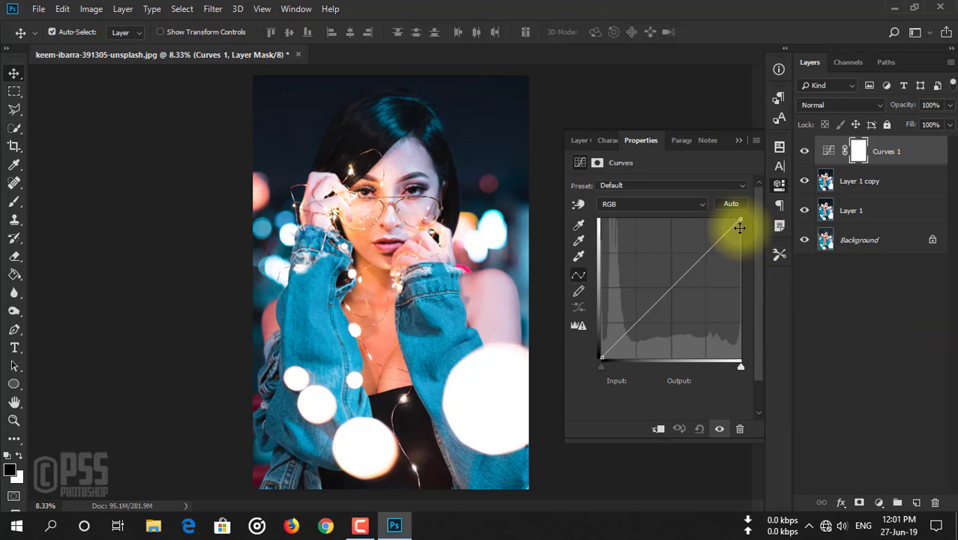
{"action": "left_click_drag", "start_coordinate": [740, 221], "coordinate": [763, 322]}
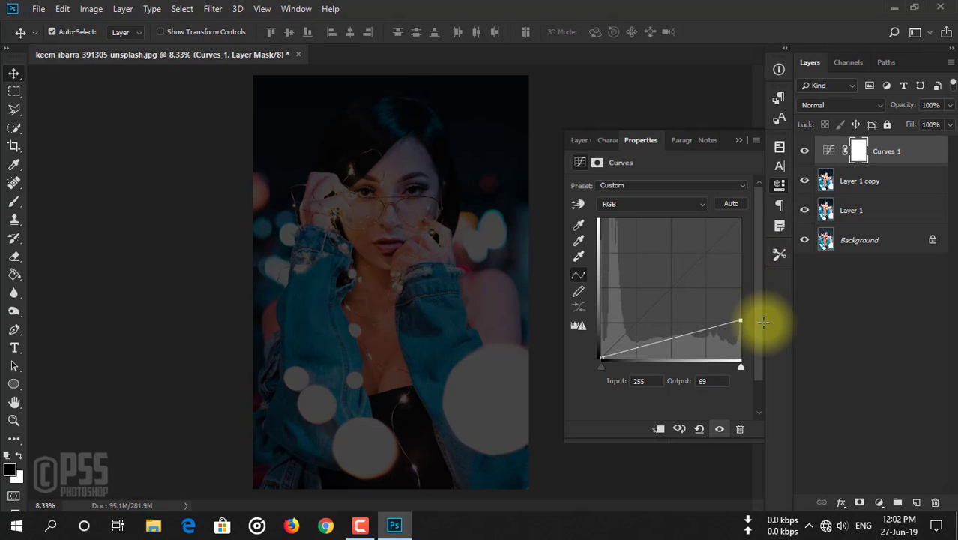
{"action": "left_click", "coordinate": [736, 141]}
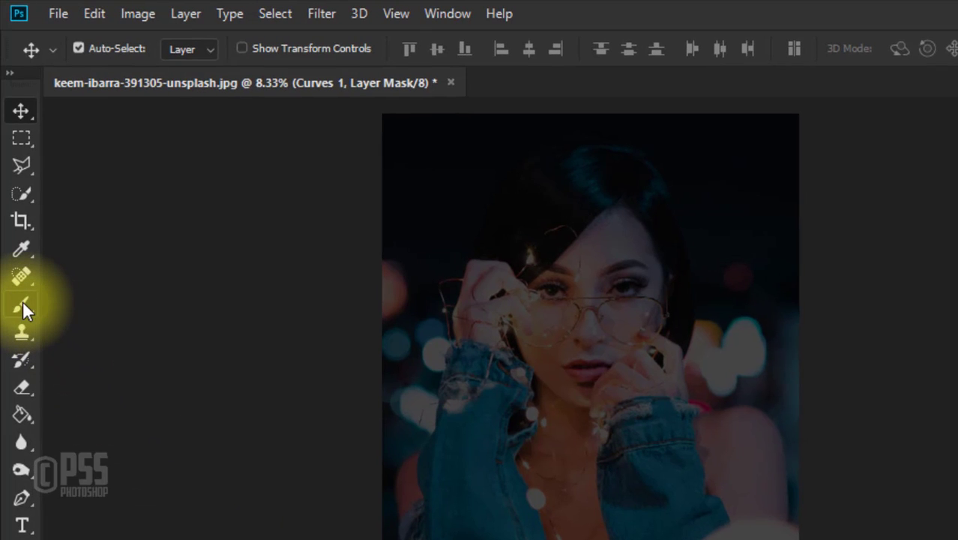
Choose the Brush tool with a Soft Round tip of 300 px and 0% hardness
{"action": "left_click", "coordinate": [22, 303]}
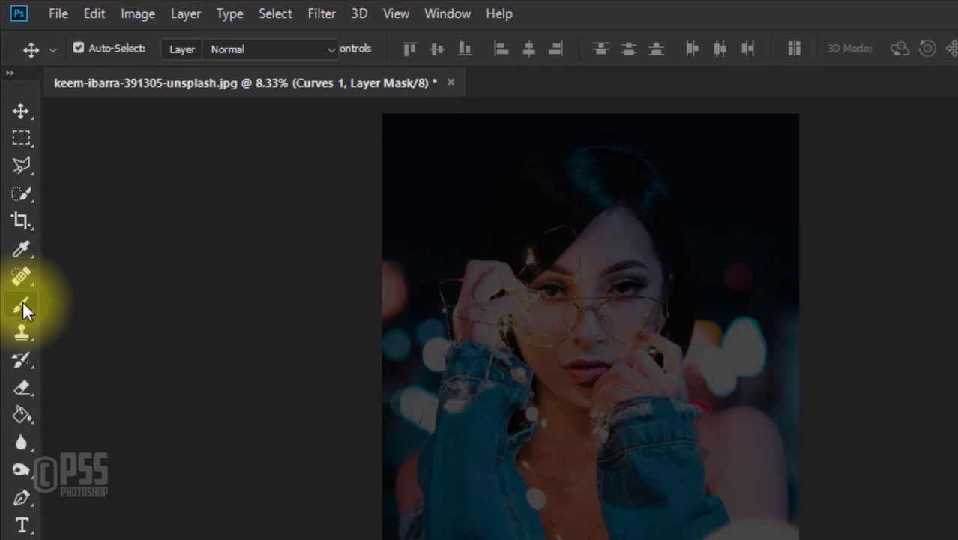
{"action": "left_click", "coordinate": [105, 305]}
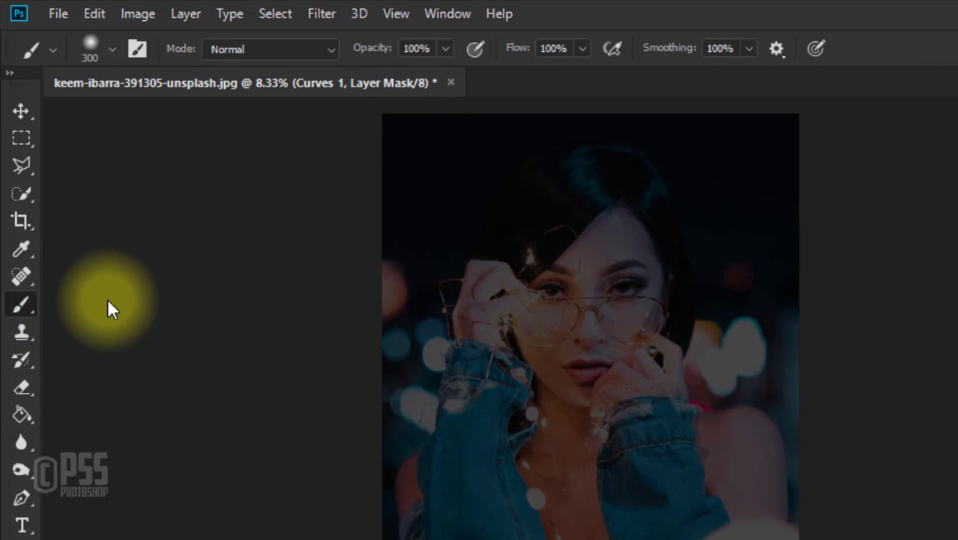
{"action": "left_click", "coordinate": [103, 50]}
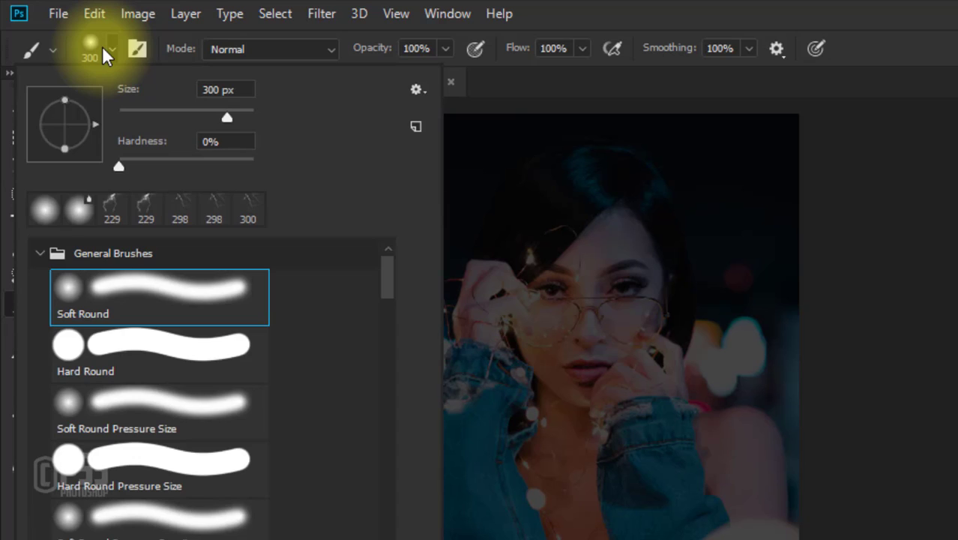
{"action": "left_click", "coordinate": [223, 142]}
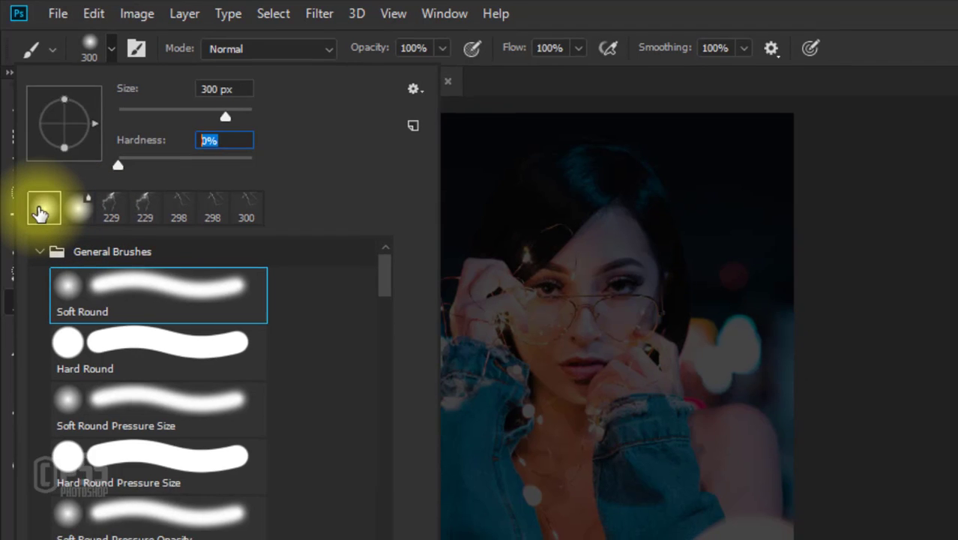
{"action": "double_click", "coordinate": [40, 213]}
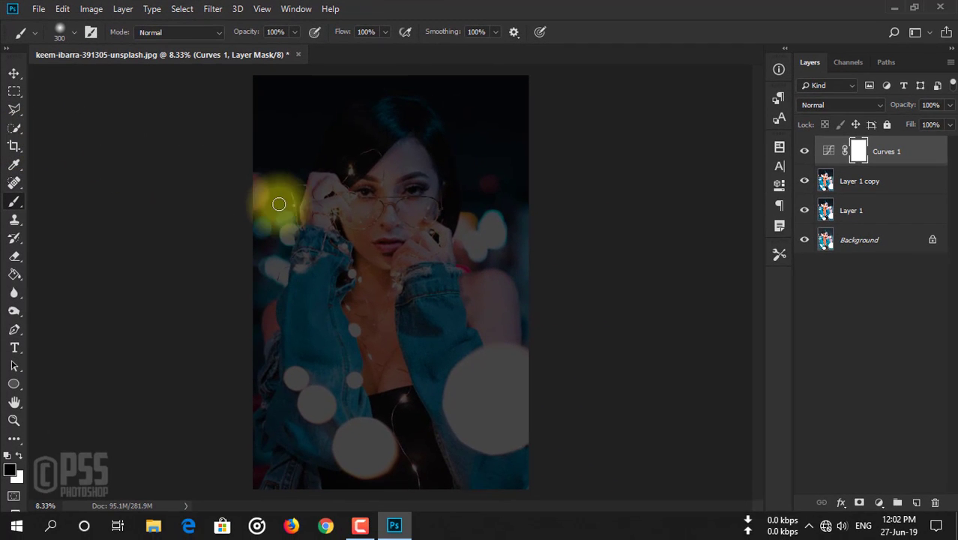
Enlarge the brush to 1300 px and paint black on the Curves mask over the woman's face, hair, arms and the large foreground lights
{"action": "key", "text": "bracketleft"}
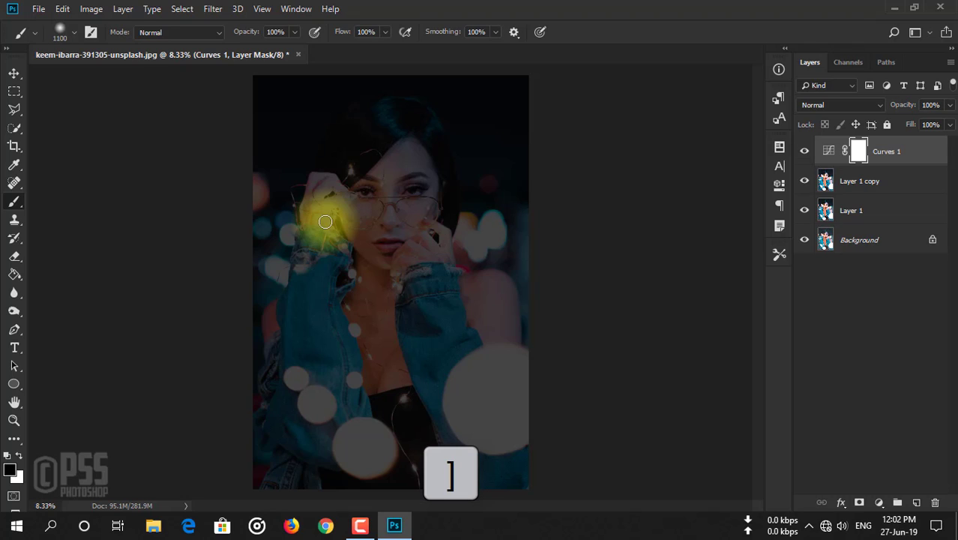
{"action": "key", "text": "bracketright"}
{"action": "key", "text": "bracketright"}
{"action": "key", "text": "bracketright"}
{"action": "key", "text": "bracketright"}
{"action": "key", "text": "bracketright"}
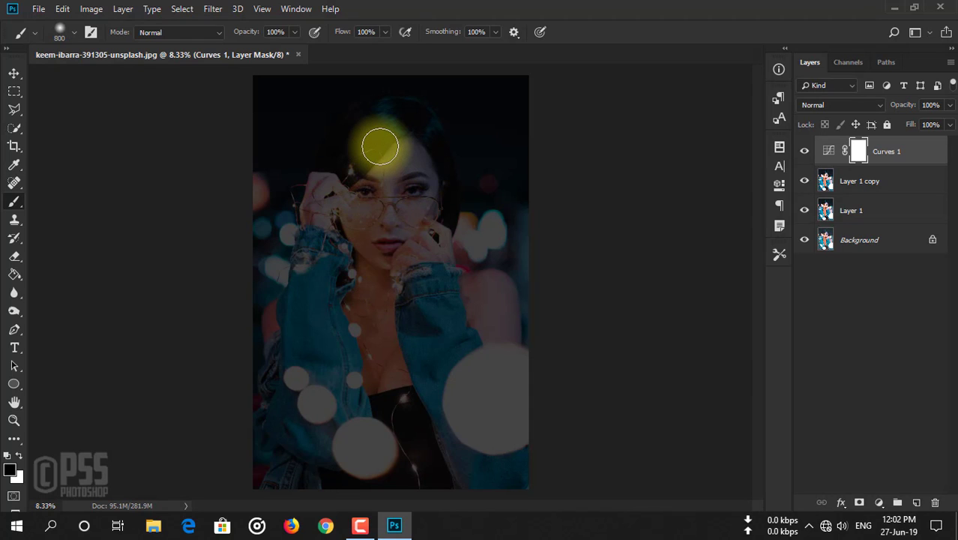
{"action": "mouse_move", "coordinate": [380, 146]}
{"action": "left_mouse_down"}
{"action": "mouse_move", "coordinate": [295, 260]}
{"action": "mouse_move", "coordinate": [270, 326]}
{"action": "mouse_move", "coordinate": [319, 214]}
{"action": "mouse_move", "coordinate": [427, 234]}
{"action": "mouse_move", "coordinate": [315, 297]}
{"action": "mouse_move", "coordinate": [290, 257]}
{"action": "mouse_move", "coordinate": [273, 338]}
{"action": "mouse_move", "coordinate": [302, 408]}
{"action": "mouse_move", "coordinate": [374, 269]}
{"action": "mouse_move", "coordinate": [407, 247]}
{"action": "mouse_move", "coordinate": [387, 356]}
{"action": "mouse_move", "coordinate": [470, 295]}
{"action": "mouse_move", "coordinate": [494, 305]}
{"action": "mouse_move", "coordinate": [493, 377]}
{"action": "mouse_move", "coordinate": [480, 322]}
{"action": "mouse_move", "coordinate": [407, 194]}
{"action": "mouse_move", "coordinate": [409, 135]}
{"action": "mouse_move", "coordinate": [378, 270]}
{"action": "mouse_move", "coordinate": [401, 227]}
{"action": "mouse_move", "coordinate": [394, 164]}
{"action": "mouse_move", "coordinate": [379, 206]}
{"action": "left_mouse_up"}
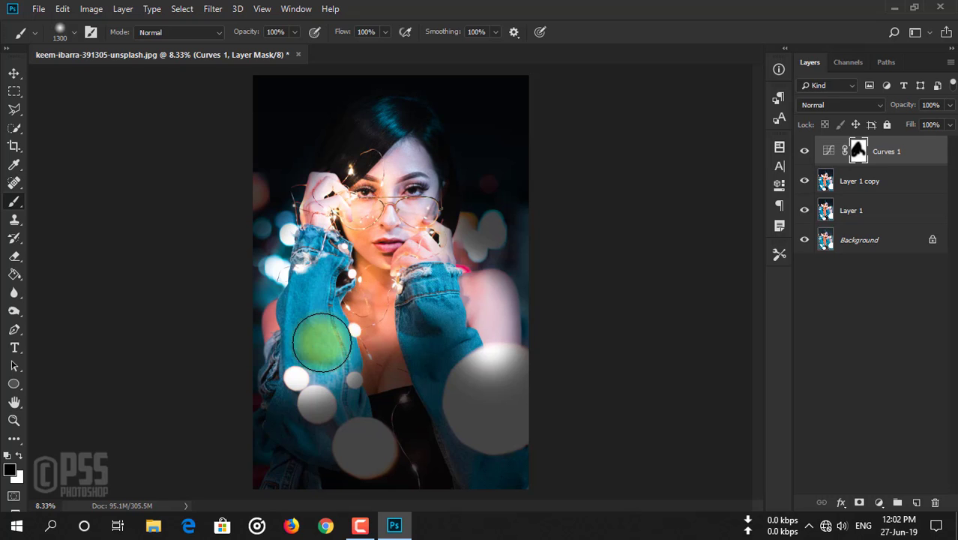
{"action": "mouse_move", "coordinate": [314, 368]}
{"action": "left_mouse_down"}
{"action": "mouse_move", "coordinate": [329, 438]}
{"action": "mouse_move", "coordinate": [300, 418]}
{"action": "mouse_move", "coordinate": [293, 452]}
{"action": "left_mouse_up"}
{"action": "mouse_move", "coordinate": [442, 405]}
{"action": "left_mouse_down"}
{"action": "mouse_move", "coordinate": [453, 377]}
{"action": "mouse_move", "coordinate": [500, 405]}
{"action": "mouse_move", "coordinate": [495, 368]}
{"action": "mouse_move", "coordinate": [520, 431]}
{"action": "mouse_move", "coordinate": [483, 384]}
{"action": "mouse_move", "coordinate": [508, 426]}
{"action": "mouse_move", "coordinate": [427, 456]}
{"action": "mouse_move", "coordinate": [504, 488]}
{"action": "left_mouse_up"}
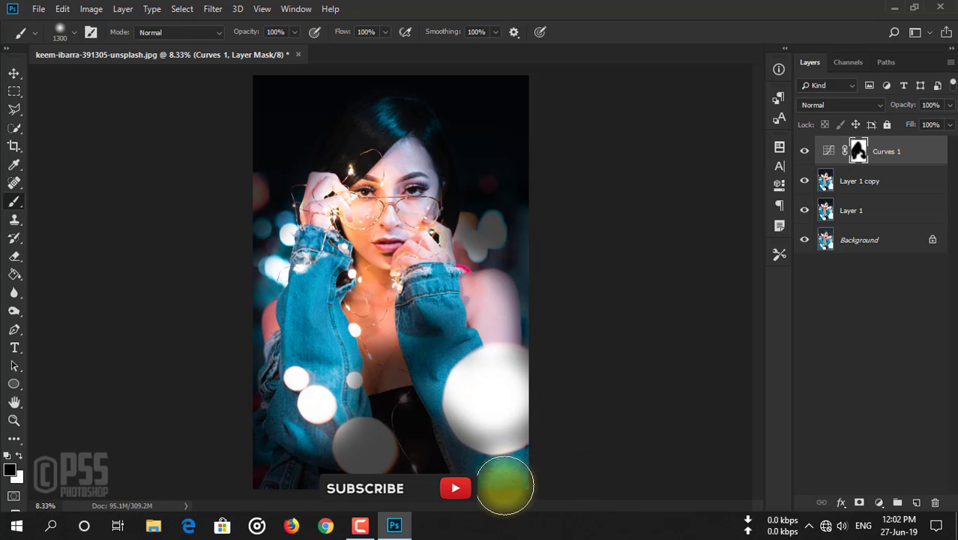
{"action": "left_click", "coordinate": [366, 448]}
{"action": "mouse_move", "coordinate": [292, 462]}
{"action": "left_mouse_down"}
{"action": "mouse_move", "coordinate": [317, 426]}
{"action": "mouse_move", "coordinate": [444, 468]}
{"action": "mouse_move", "coordinate": [452, 400]}
{"action": "mouse_move", "coordinate": [374, 359]}
{"action": "left_mouse_up"}
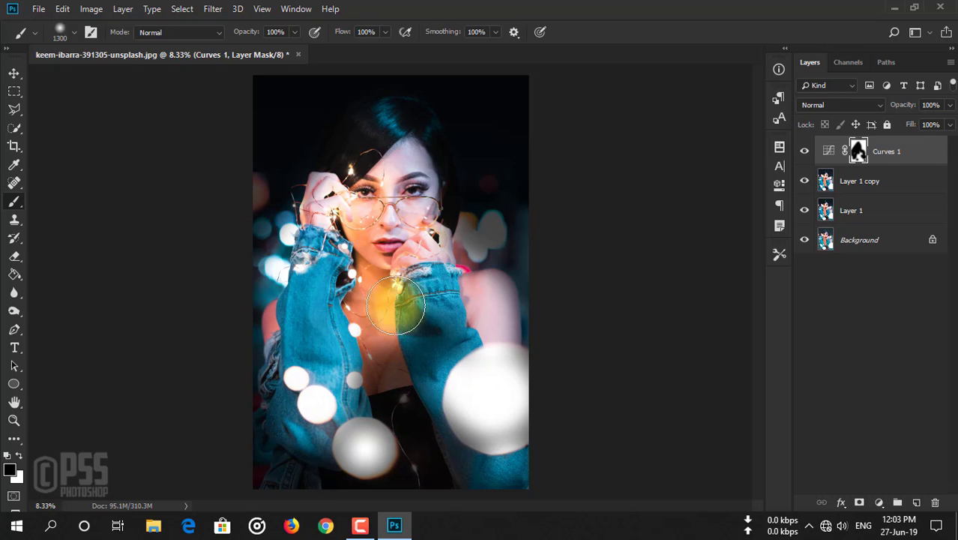
Reduce the brush to 700 px and paint black on the Curves mask over the background lights beside the head and the lower bokeh circle
{"action": "key", "text": "bracketleft"}
{"action": "key", "text": "bracketleft"}
{"action": "key", "text": "bracketleft"}
{"action": "key", "text": "bracketleft"}
{"action": "key", "text": "bracketleft"}
{"action": "key", "text": "bracketleft"}
{"action": "left_click_drag", "start_coordinate": [461, 258], "coordinate": [493, 225]}
{"action": "left_click", "coordinate": [255, 191]}
{"action": "left_click_drag", "start_coordinate": [407, 426], "coordinate": [376, 470]}
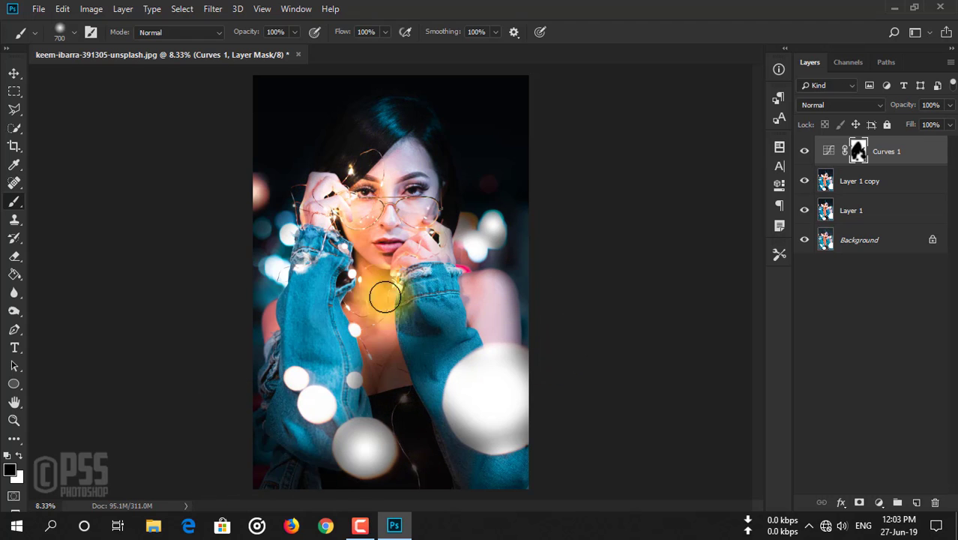
Reduce the brush to 200 px and paint black on the Curves mask over the small string lights on the black top
{"action": "key", "text": "bracketleft"}
{"action": "key", "text": "bracketleft"}
{"action": "key", "text": "bracketleft"}
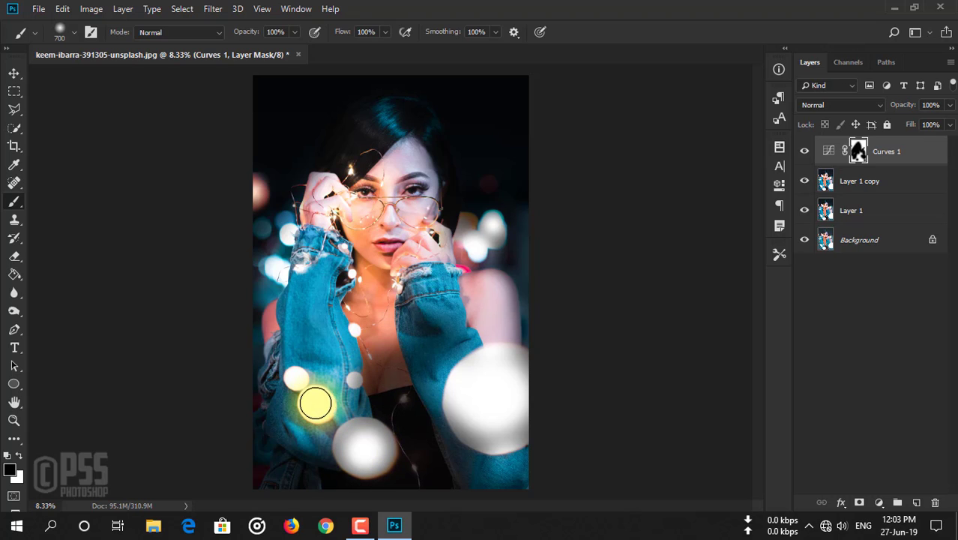
{"action": "key", "text": "bracketleft"}
{"action": "key", "text": "bracketleft"}
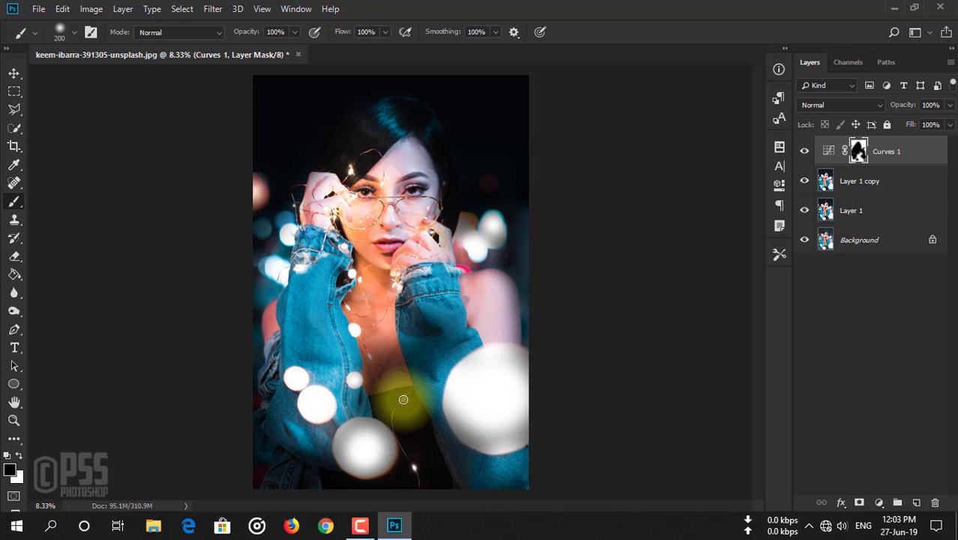
Enlarge the brush to 1300 px, reduce it to 900 px, and paint black on the Curves mask over the chest and denim sleeves
{"action": "key", "text": "bracketright"}
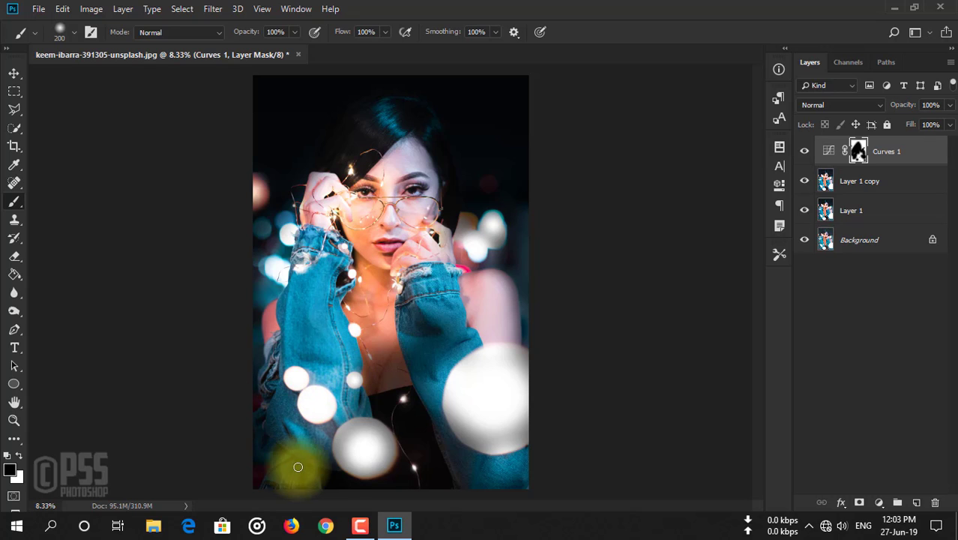
{"action": "key", "text": "bracketright"}
{"action": "key", "text": "bracketright"}
{"action": "key", "text": "bracketright"}
{"action": "key", "text": "bracketright"}
{"action": "key", "text": "bracketright"}
{"action": "key", "text": "bracketright"}
{"action": "key", "text": "bracketright"}
{"action": "key", "text": "bracketright"}
{"action": "key", "text": "bracketright"}
{"action": "key", "text": "bracketright"}
{"action": "key", "text": "bracketright"}
{"action": "key", "text": "bracketright"}
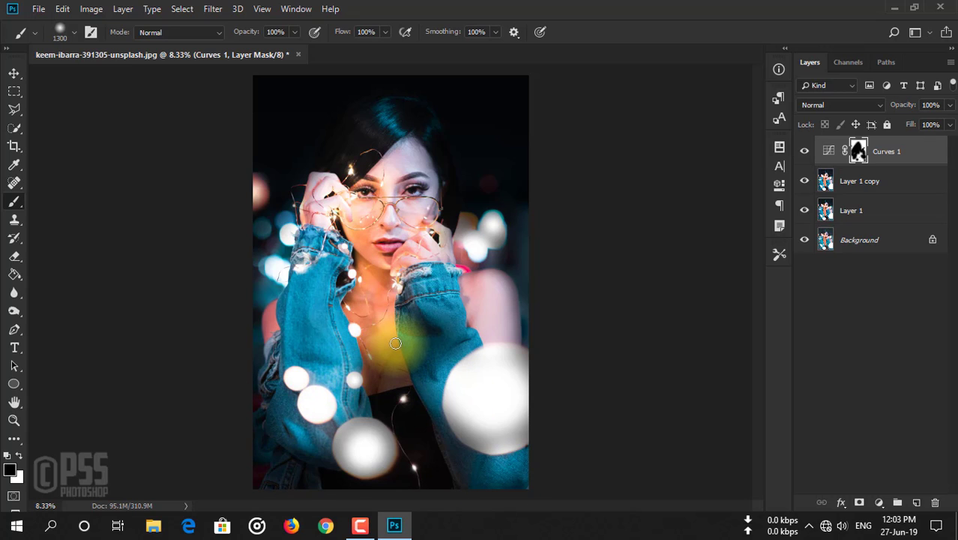
{"action": "key", "text": "bracketleft"}
{"action": "key", "text": "bracketleft"}
{"action": "key", "text": "bracketleft"}
{"action": "key", "text": "bracketleft"}
{"action": "key", "text": "bracketleft"}
{"action": "key", "text": "bracketleft"}
{"action": "key", "text": "bracketleft"}
{"action": "key", "text": "bracketleft"}
{"action": "key", "text": "bracketleft"}
{"action": "key", "text": "bracketleft"}
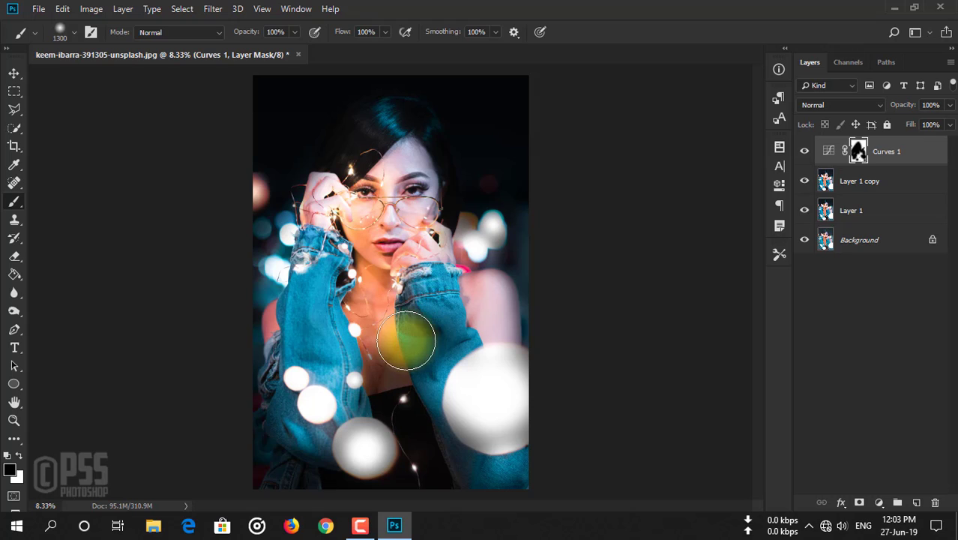
{"action": "key", "text": "bracketleft"}
{"action": "key", "text": "bracketleft"}
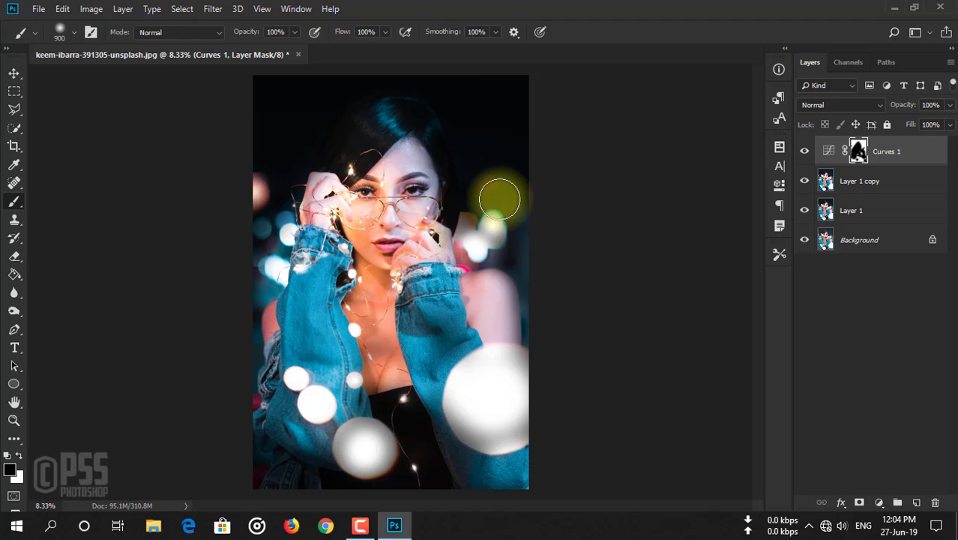
Reduce the brush to 400 px and paint black on the Curves mask over the background bokeh beside the woman's arms
{"action": "key", "text": "bracketleft"}
{"action": "key", "text": "bracketleft"}
{"action": "key", "text": "bracketleft"}
{"action": "key", "text": "bracketleft"}
{"action": "key", "text": "bracketleft"}
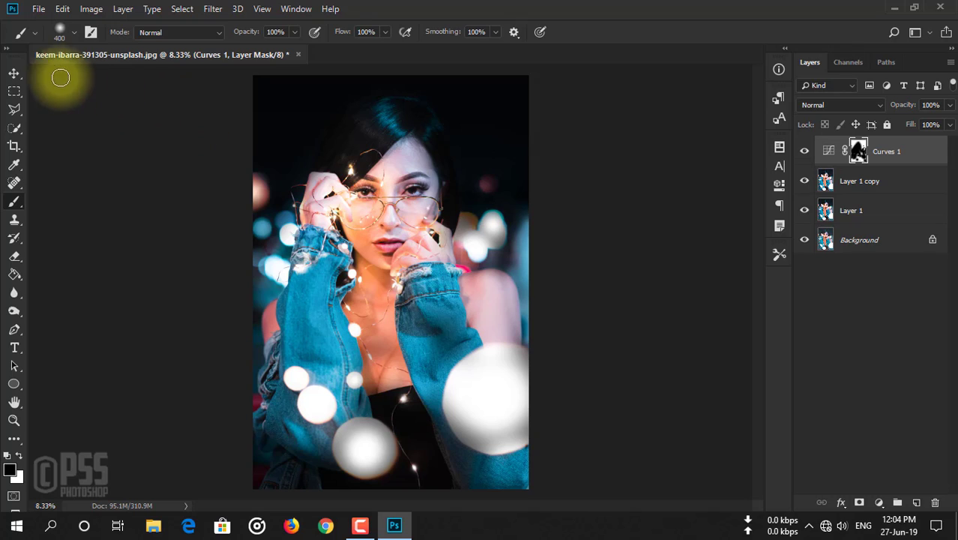
Switch to the Move tool, add a new layer above Curves 1 and stamp all visible layers into it
{"action": "left_click", "coordinate": [14, 73]}
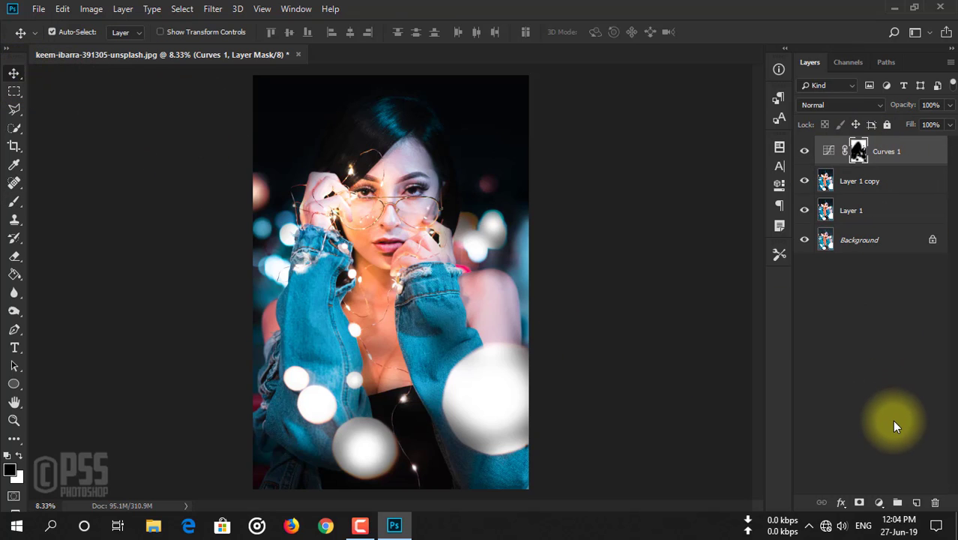
{"action": "left_click", "coordinate": [916, 503]}
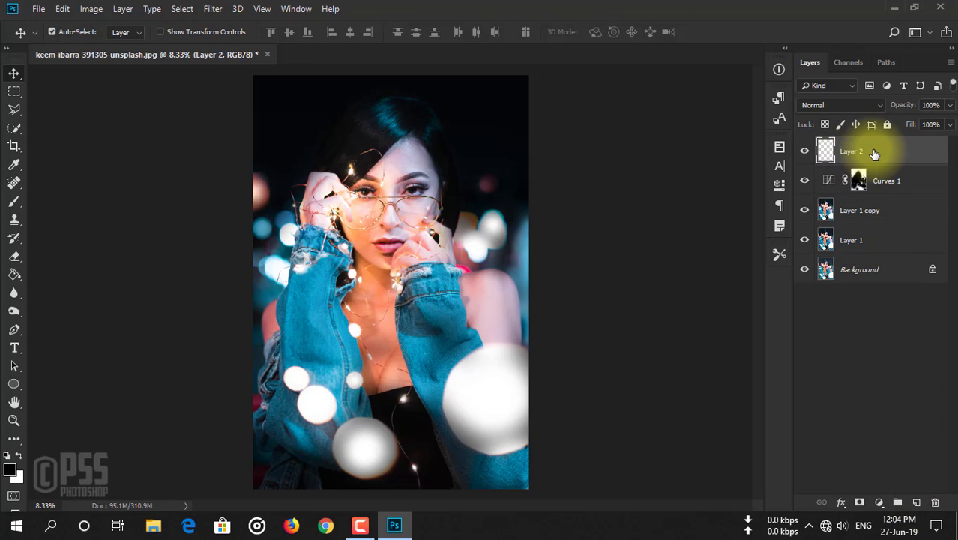
{"action": "key", "text": "ctrl+shift+alt+e"}
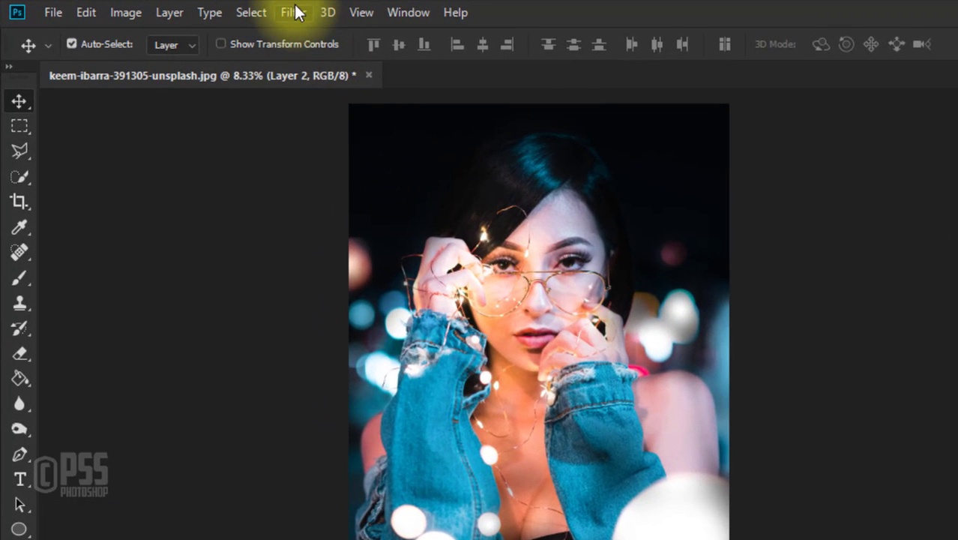
Open the stamped layer in Nik Color Efex Pro 4 and choose the Cross Processing filter with method B02
{"action": "left_click", "coordinate": [215, 4]}
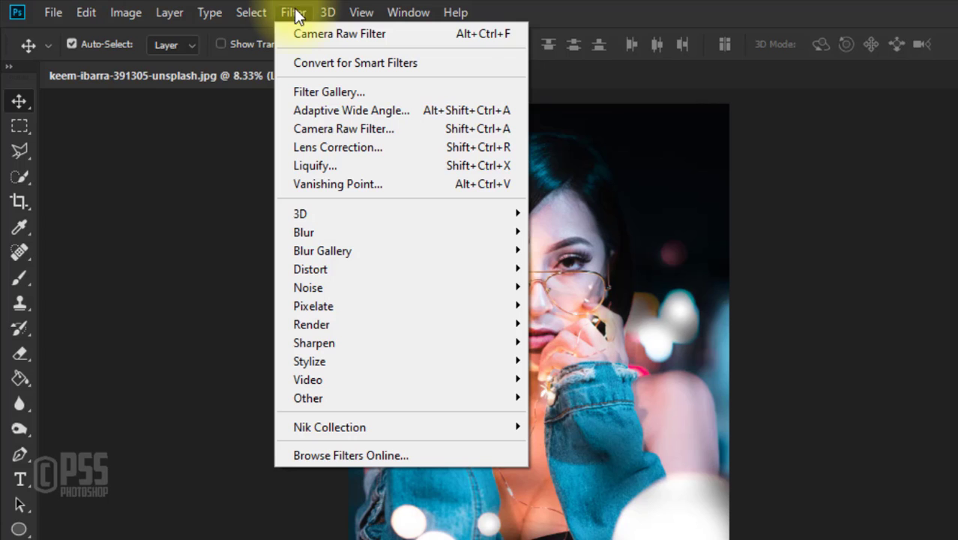
{"action": "mouse_move", "coordinate": [362, 429]}
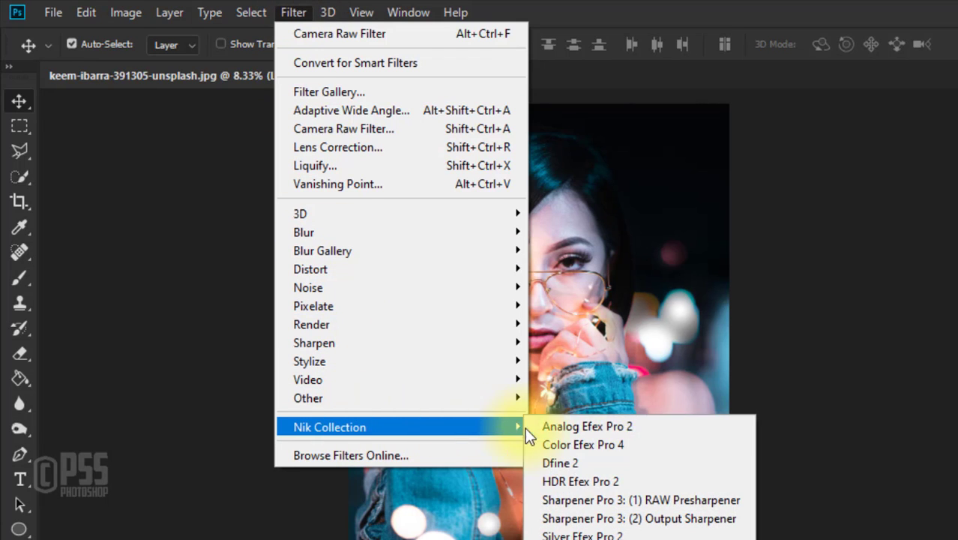
{"action": "left_click", "coordinate": [621, 442]}
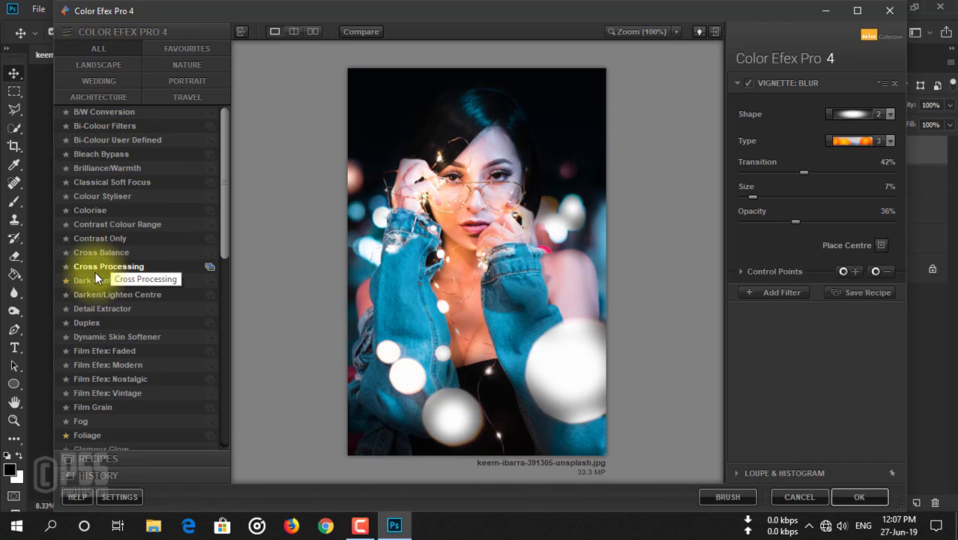
{"action": "left_click", "coordinate": [120, 268]}
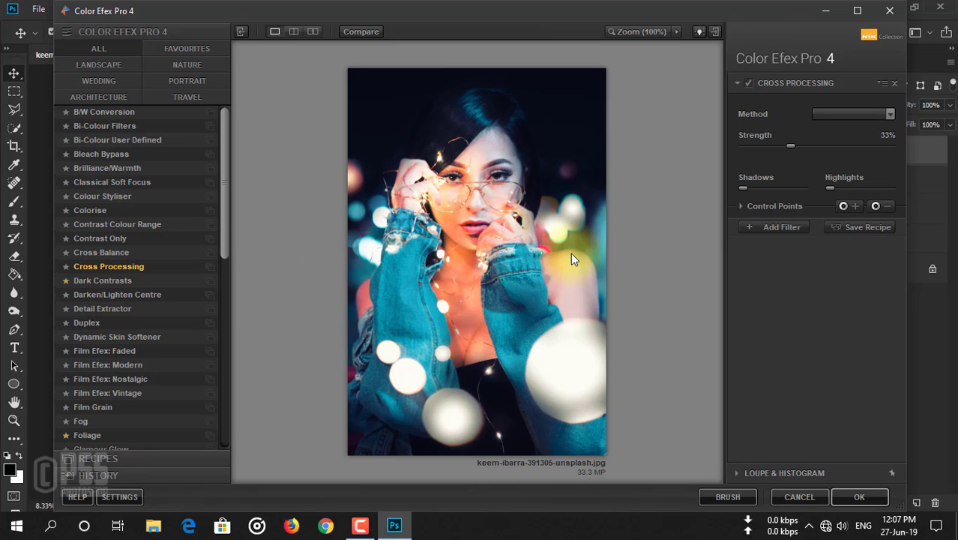
{"action": "left_click", "coordinate": [891, 114]}
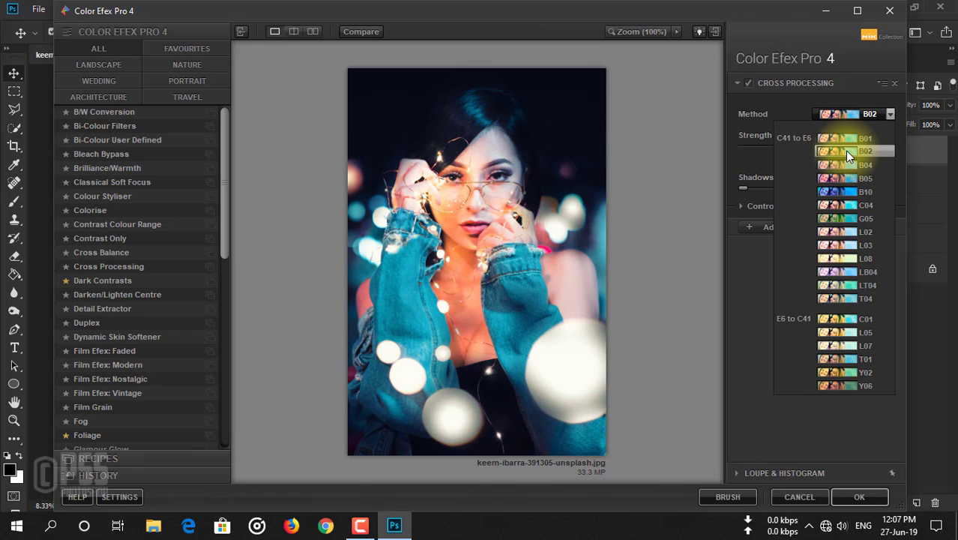
{"action": "left_click", "coordinate": [845, 151]}
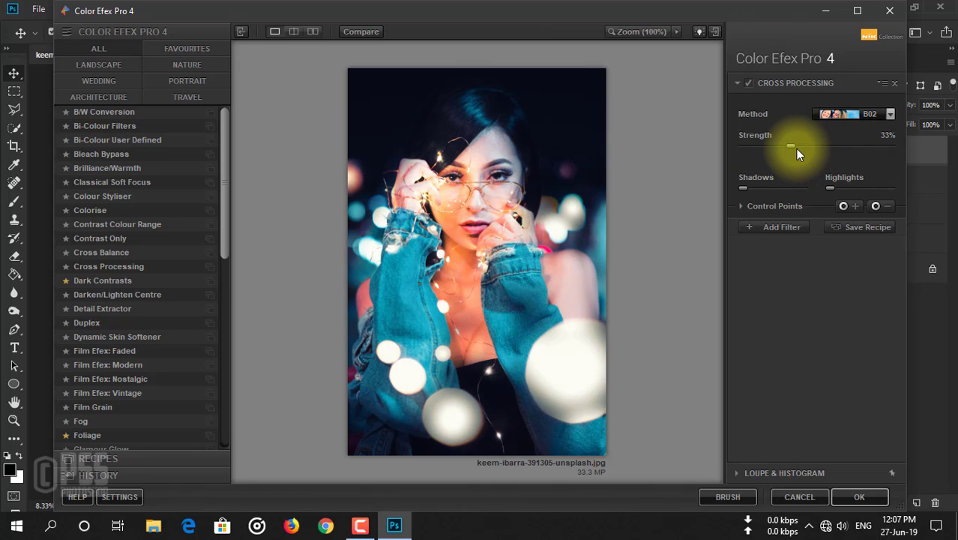
Set the Cross Processing strength to 9% with Shadows and Highlights at minimum, add an empty filter slot, and apply the effect
{"action": "left_click_drag", "start_coordinate": [790, 146], "coordinate": [741, 193]}
{"action": "mouse_move", "coordinate": [830, 187]}
{"action": "left_mouse_down"}
{"action": "mouse_move", "coordinate": [872, 194]}
{"action": "mouse_move", "coordinate": [821, 188]}
{"action": "left_mouse_up"}
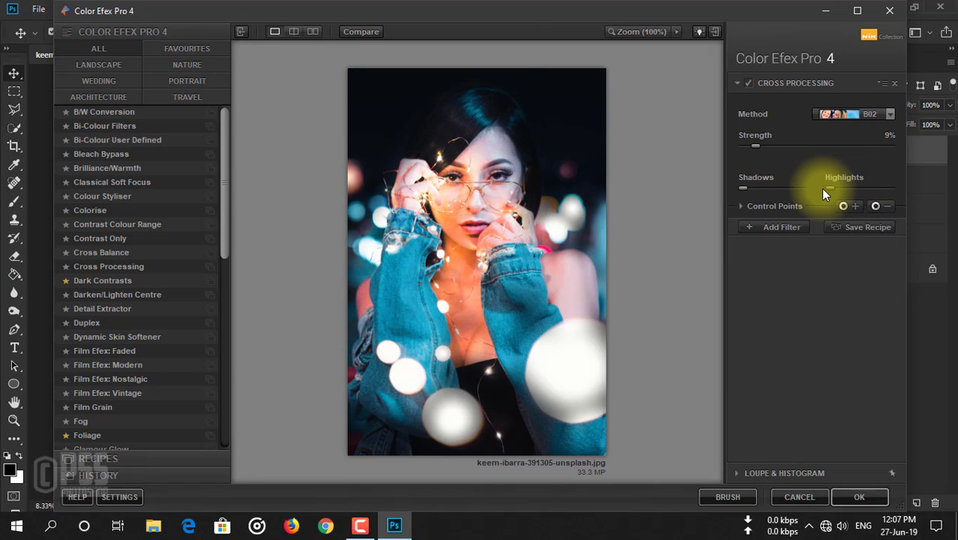
{"action": "left_click", "coordinate": [761, 225]}
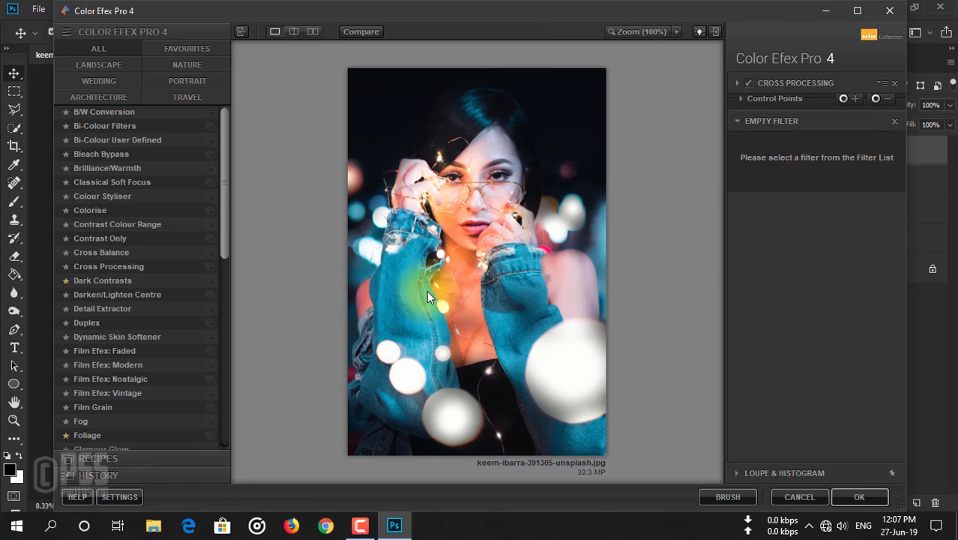
{"action": "left_click", "coordinate": [868, 501]}
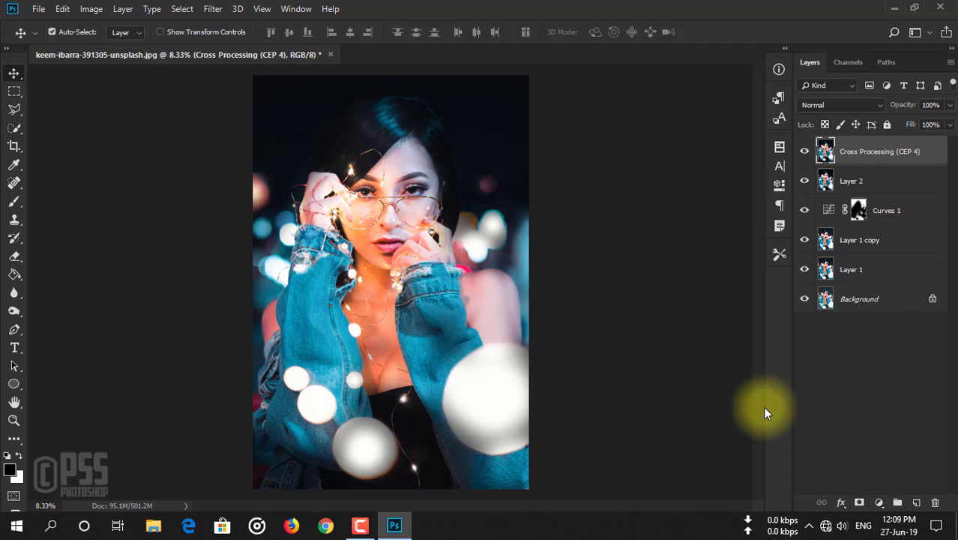
Hide the layers above the Background one after another and show them again to compare the edit with the original photo
{"action": "left_click", "coordinate": [805, 151]}
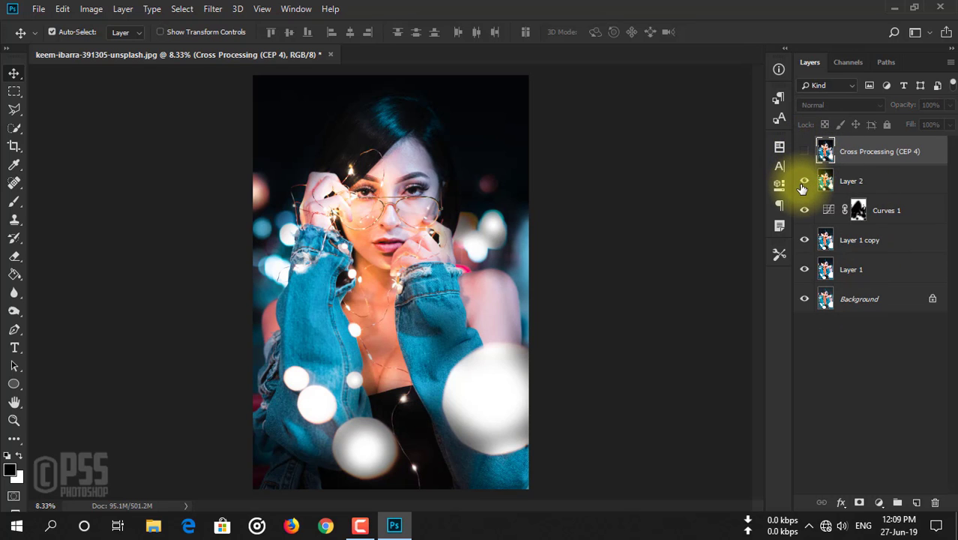
{"action": "left_click", "coordinate": [805, 213]}
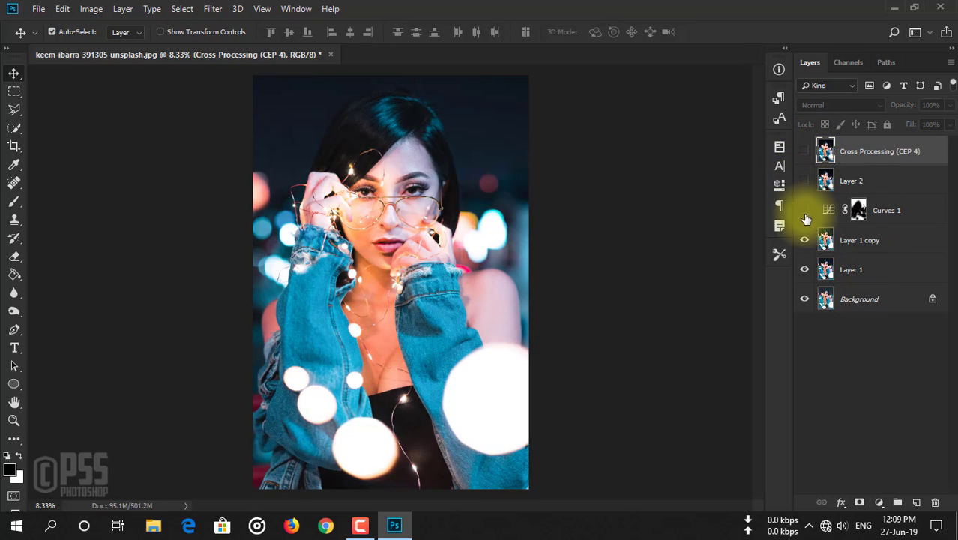
{"action": "left_click", "coordinate": [805, 241]}
{"action": "left_click", "coordinate": [804, 269]}
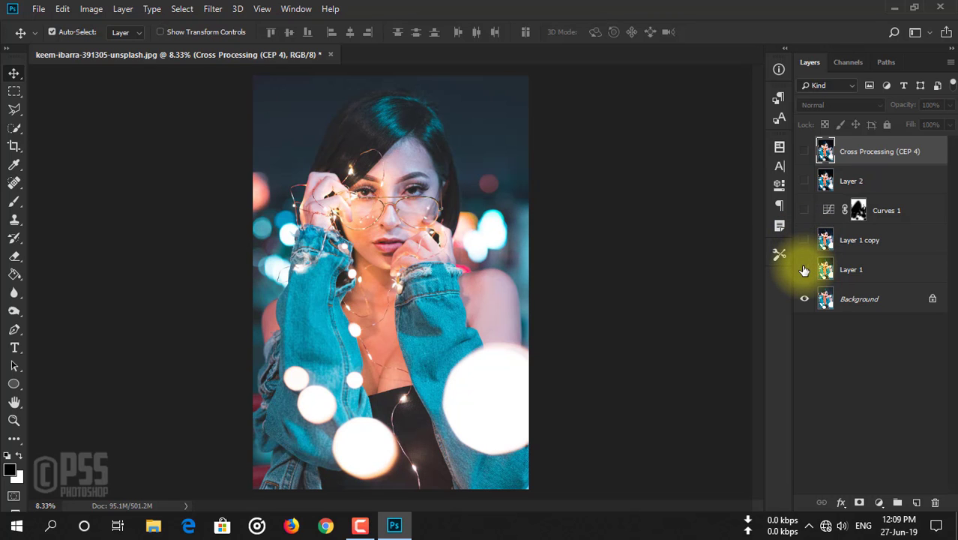
{"action": "left_click", "coordinate": [805, 270]}
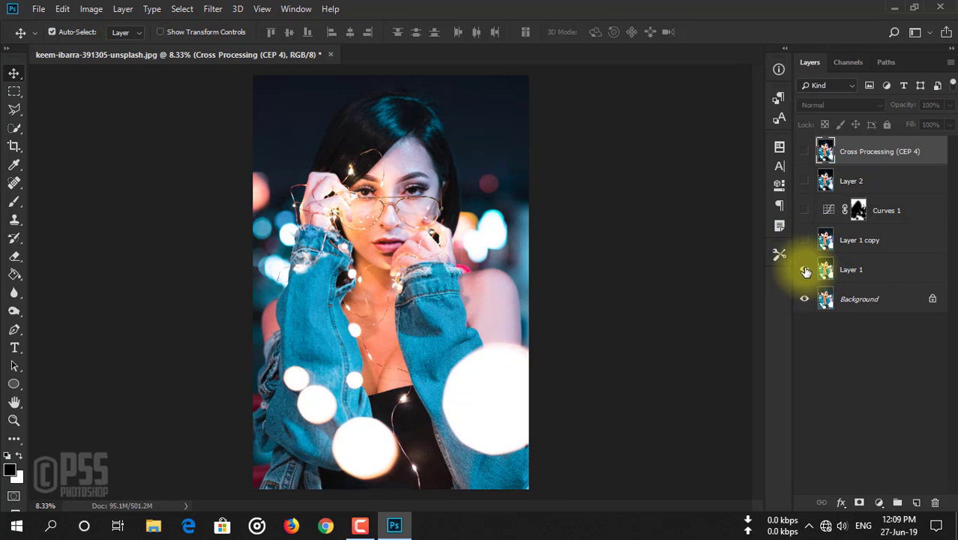
{"action": "left_click", "coordinate": [804, 241]}
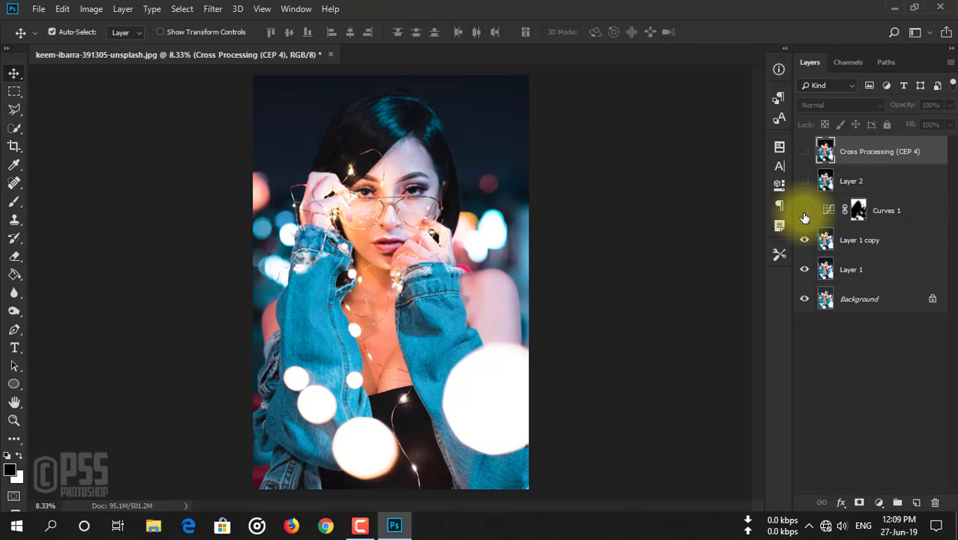
{"action": "left_click", "coordinate": [805, 212]}
{"action": "left_click", "coordinate": [804, 182]}
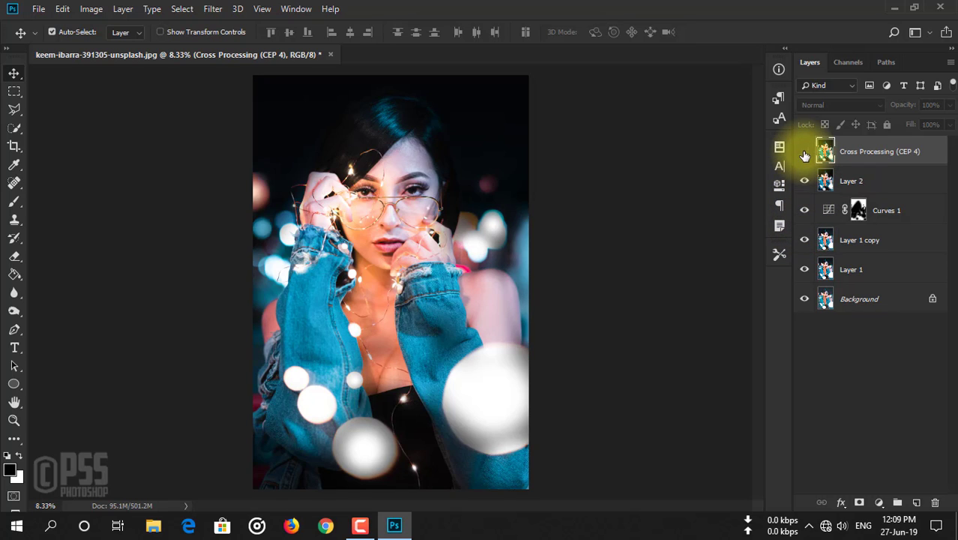
{"action": "left_click", "coordinate": [805, 153]}
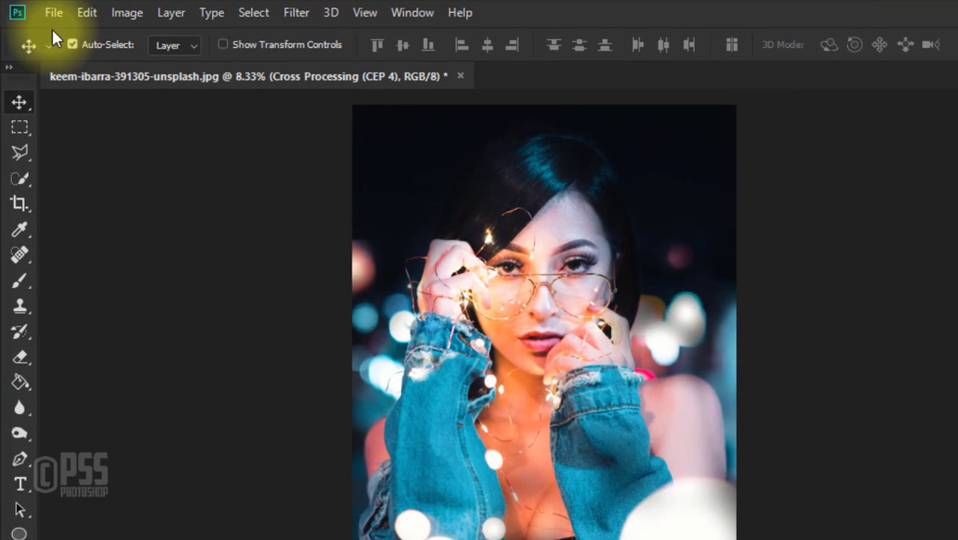
Save a JPEG copy named simpleediting in Downloads with quality 12 (Maximum) and the Baseline ("Standard") format option
{"action": "left_click", "coordinate": [54, 15]}
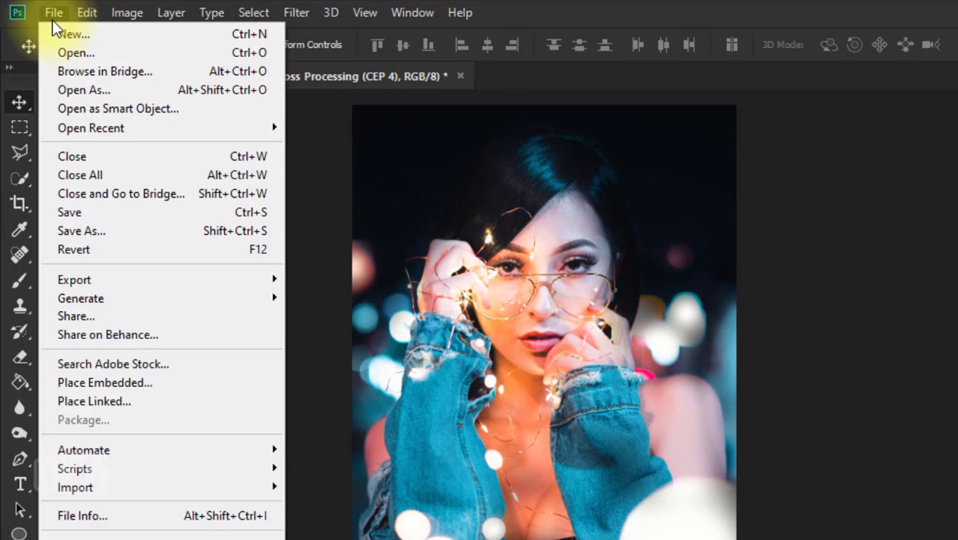
{"action": "left_click", "coordinate": [92, 231]}
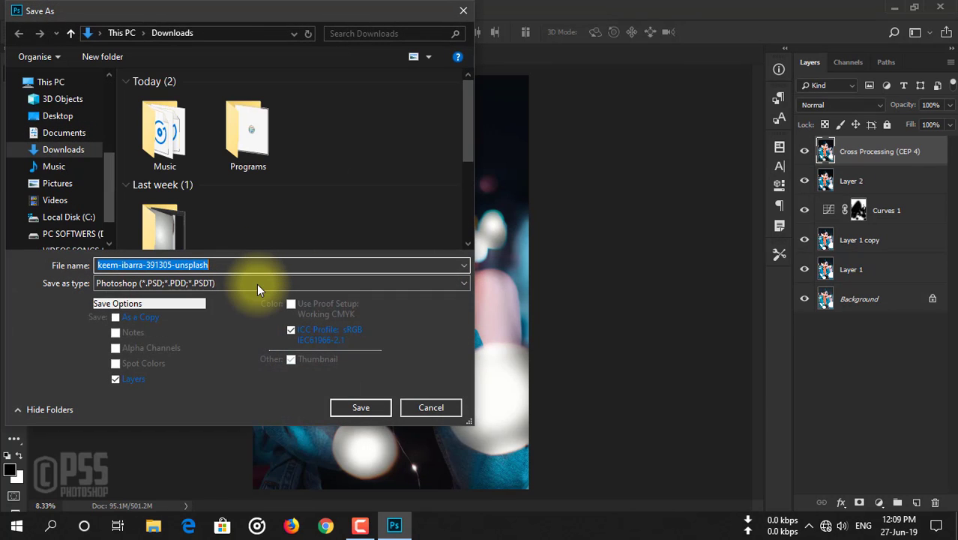
{"action": "left_click", "coordinate": [256, 283]}
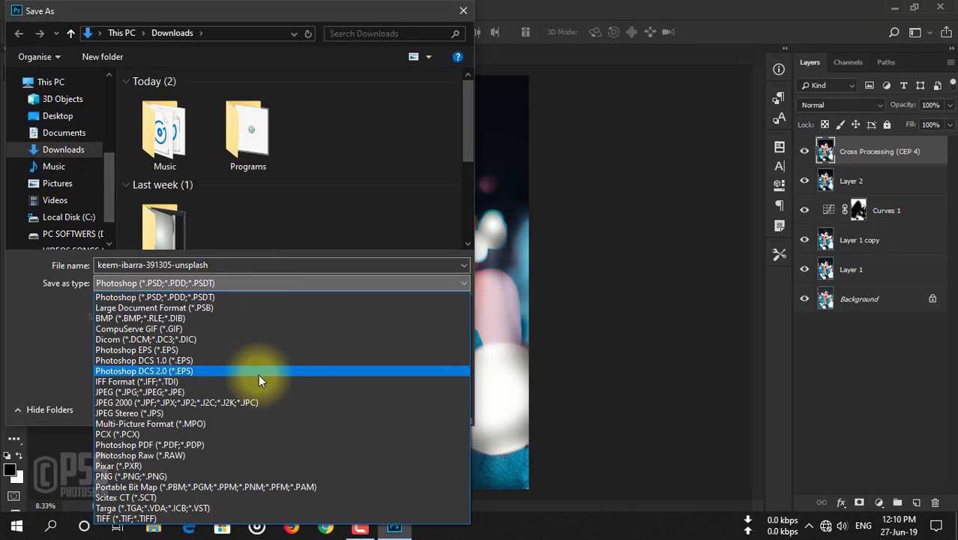
{"action": "left_click", "coordinate": [245, 392]}
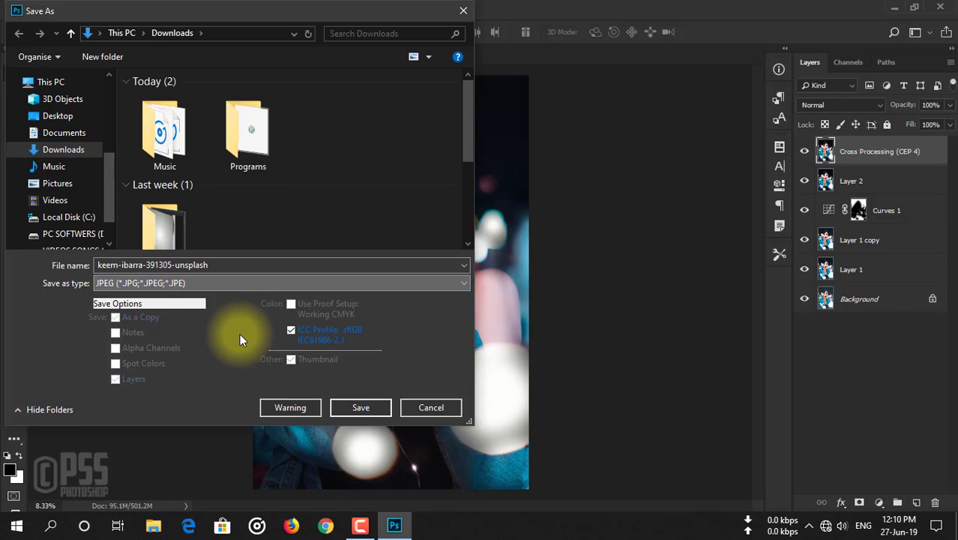
{"action": "left_click", "coordinate": [218, 264]}
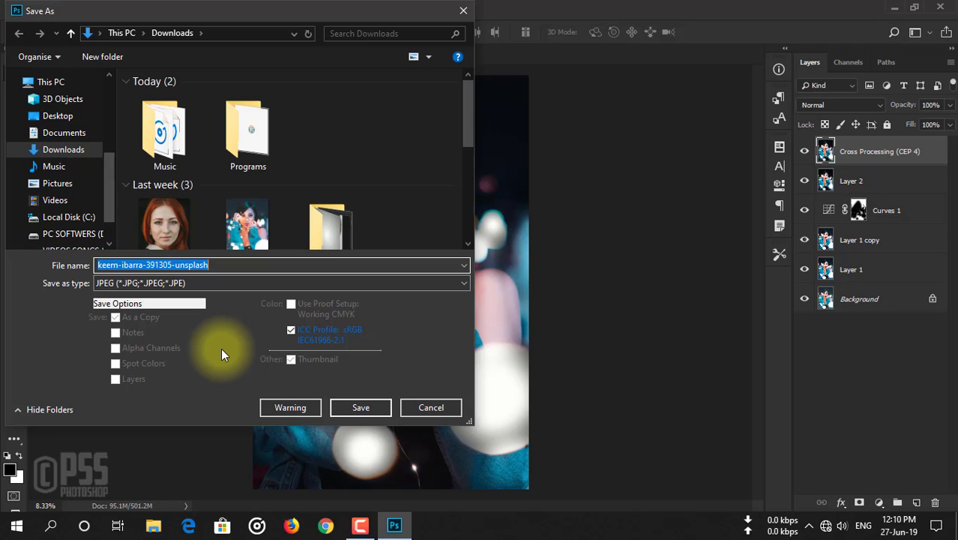
{"action": "type", "text": "simp"}
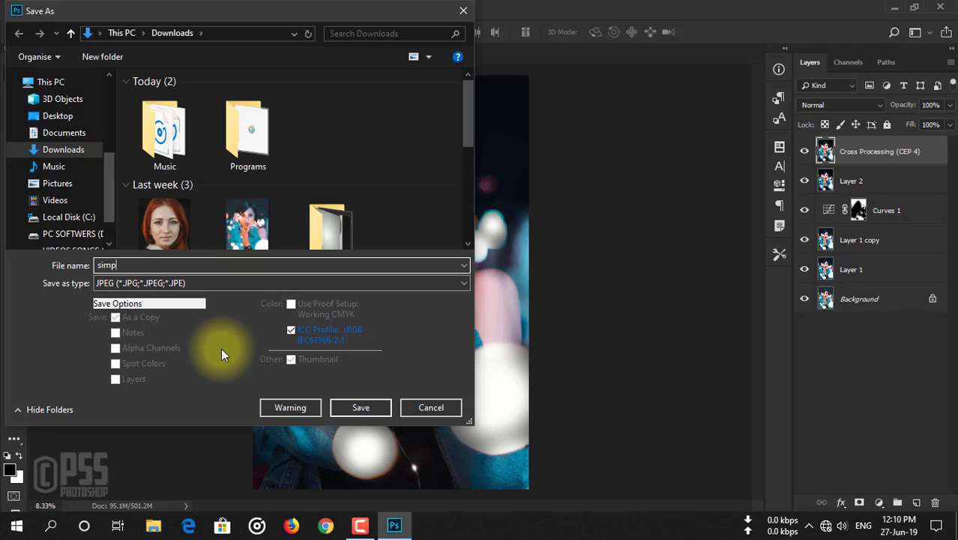
{"action": "type", "text": "leediting"}
{"action": "left_click", "coordinate": [348, 409]}
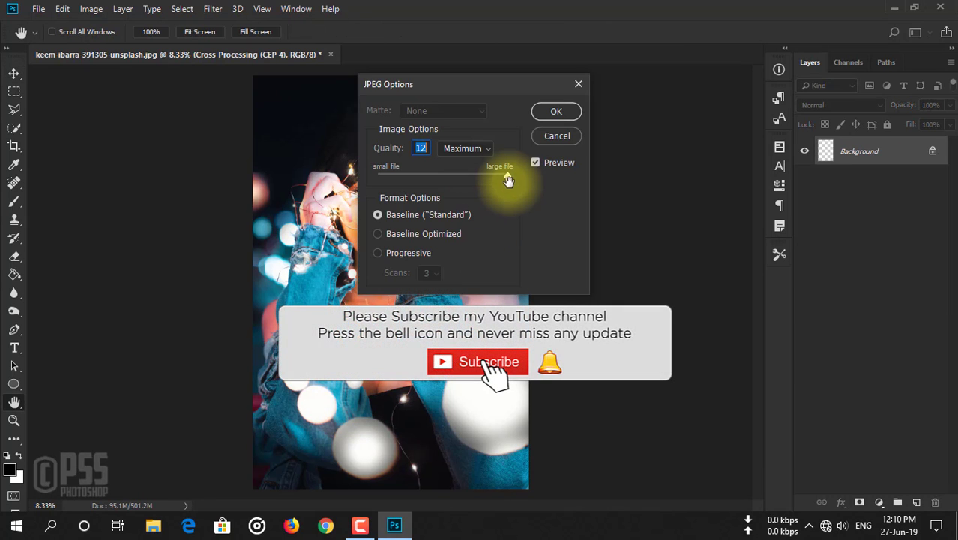
{"action": "left_click", "coordinate": [567, 109]}
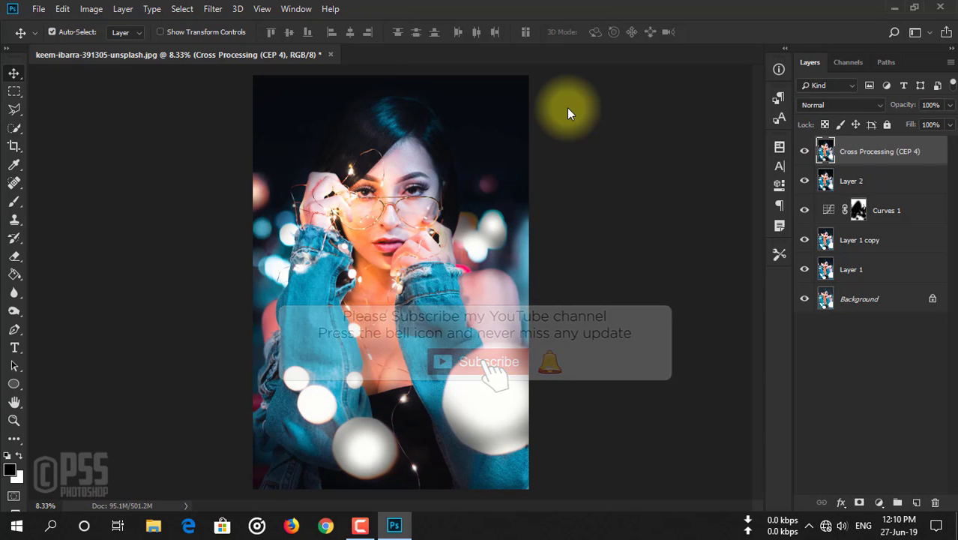